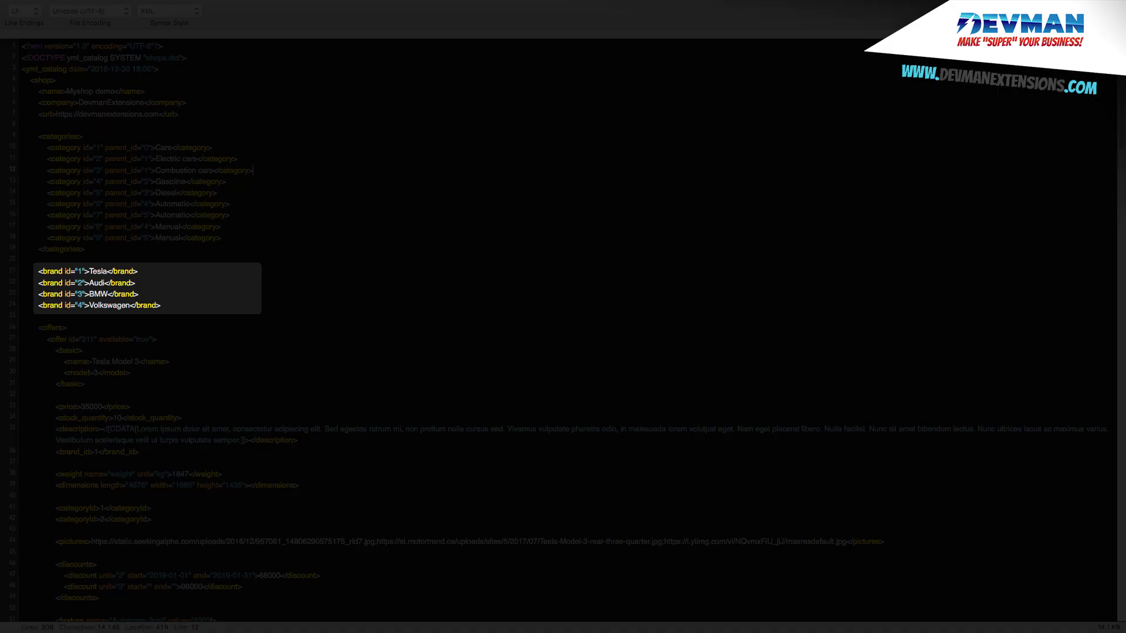
Step: Look through the catalog XML file and load the Import - XML - Categories profile in Import / Export Pro
{"action": "scroll", "coordinate": [563, 328], "scroll_direction": "down", "scroll_amount": 5}
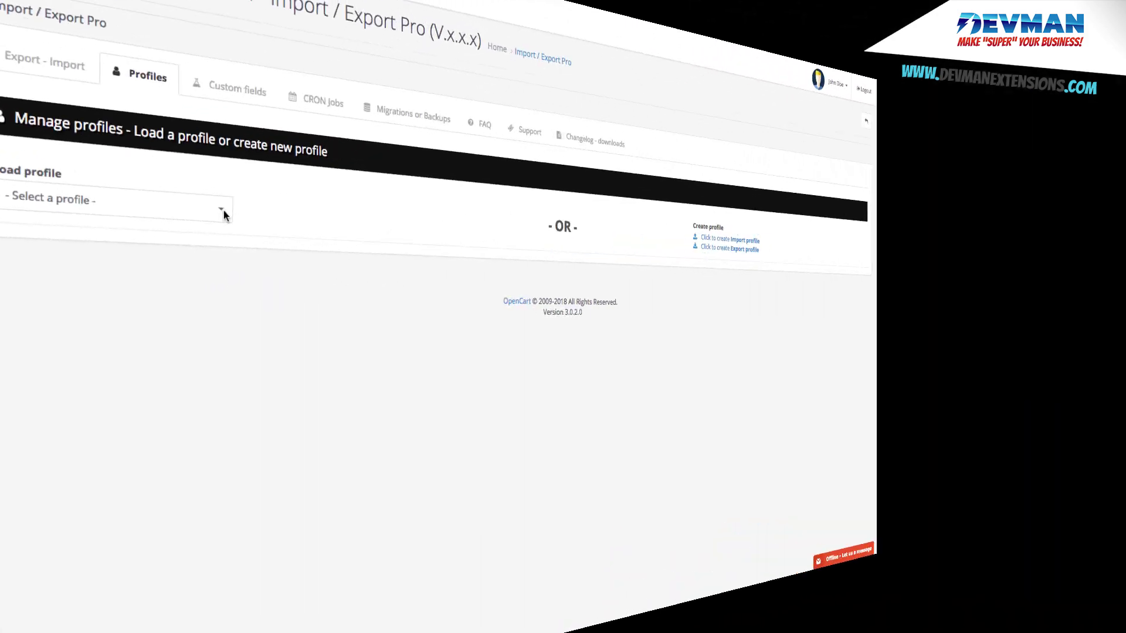
{"action": "left_click", "coordinate": [222, 211]}
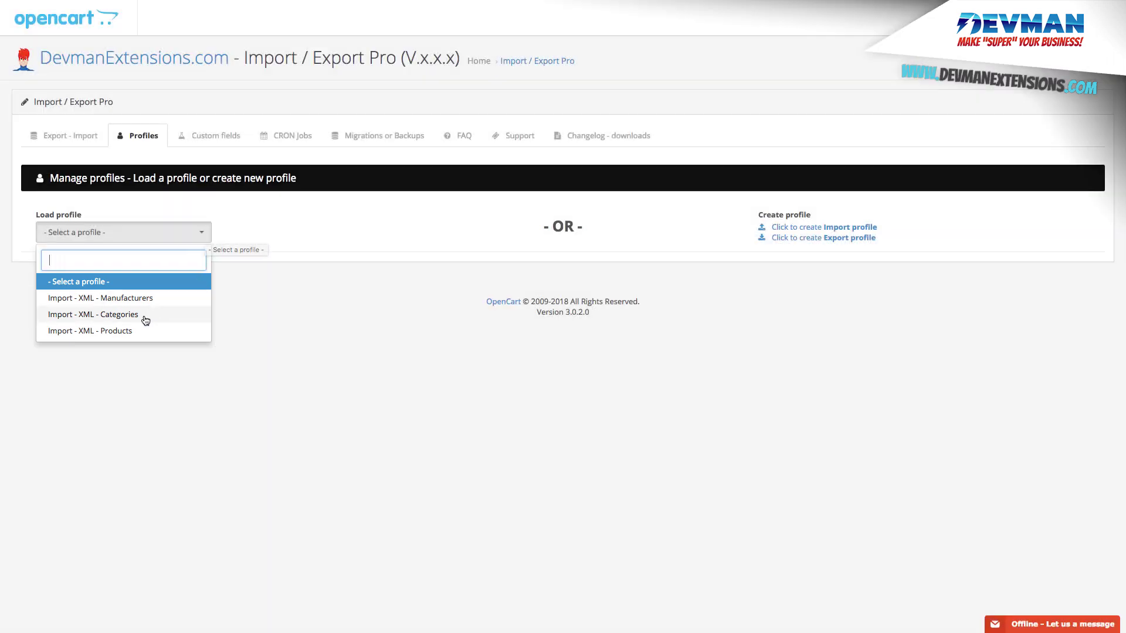
{"action": "left_click", "coordinate": [141, 315]}
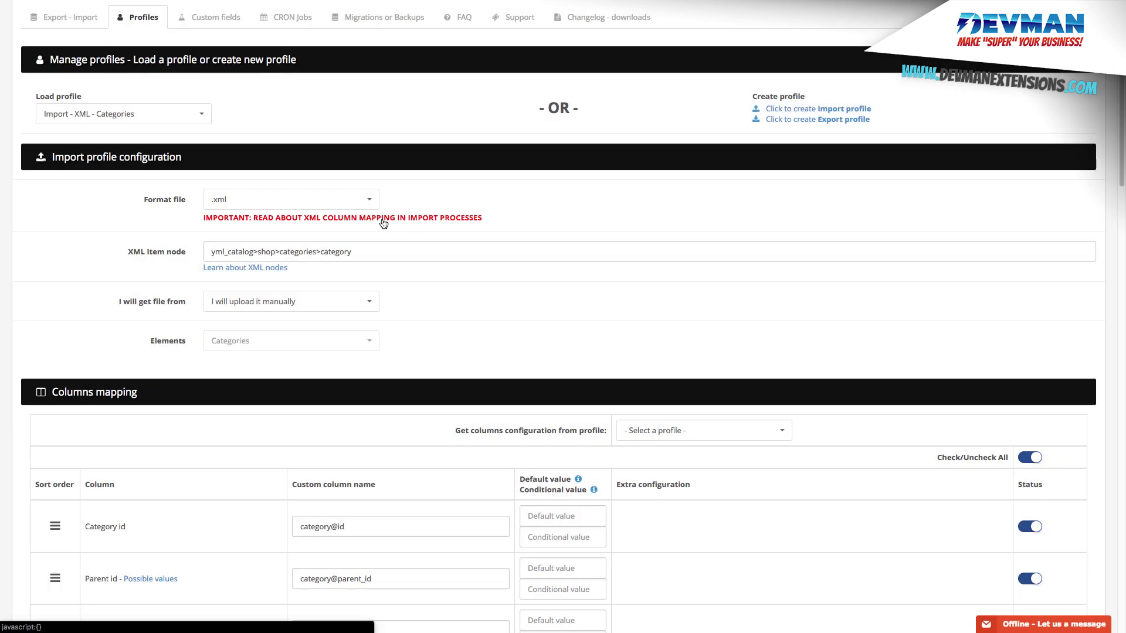
Step: Read the XML column mapping examples and the XML node help for the categories profile
{"action": "left_click", "coordinate": [383, 219]}
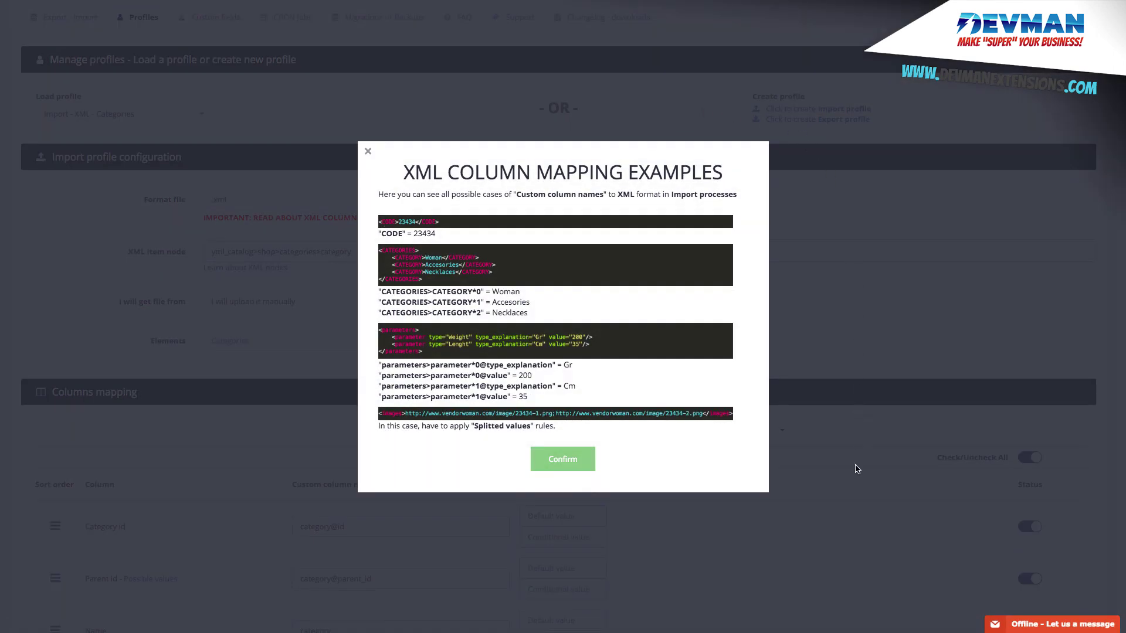
{"action": "left_click", "coordinate": [568, 458]}
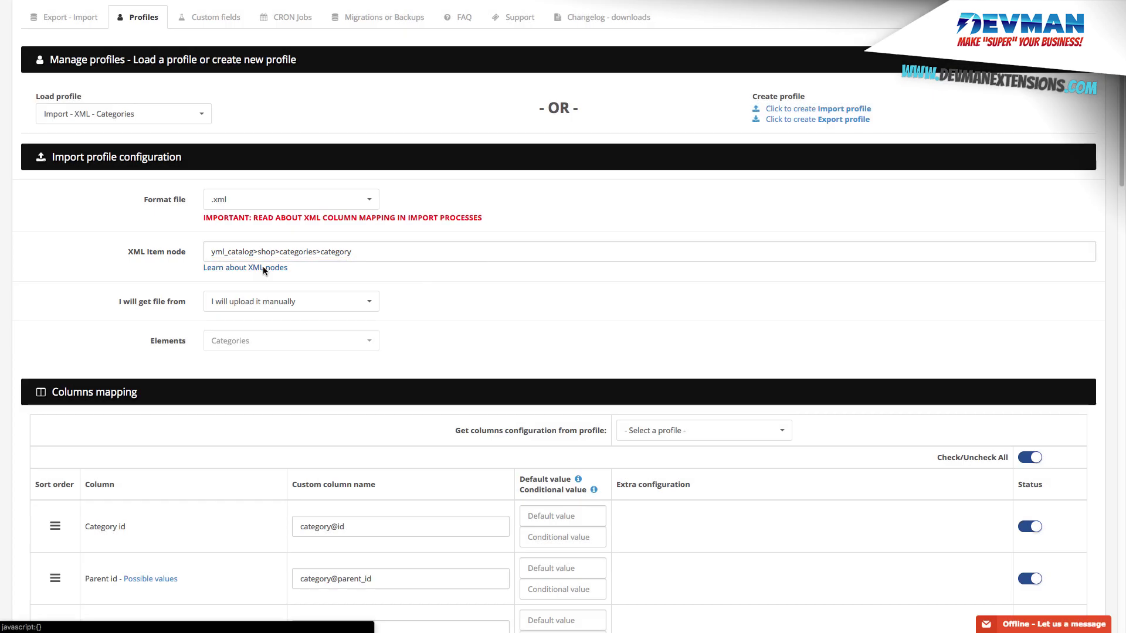
{"action": "left_click", "coordinate": [264, 267]}
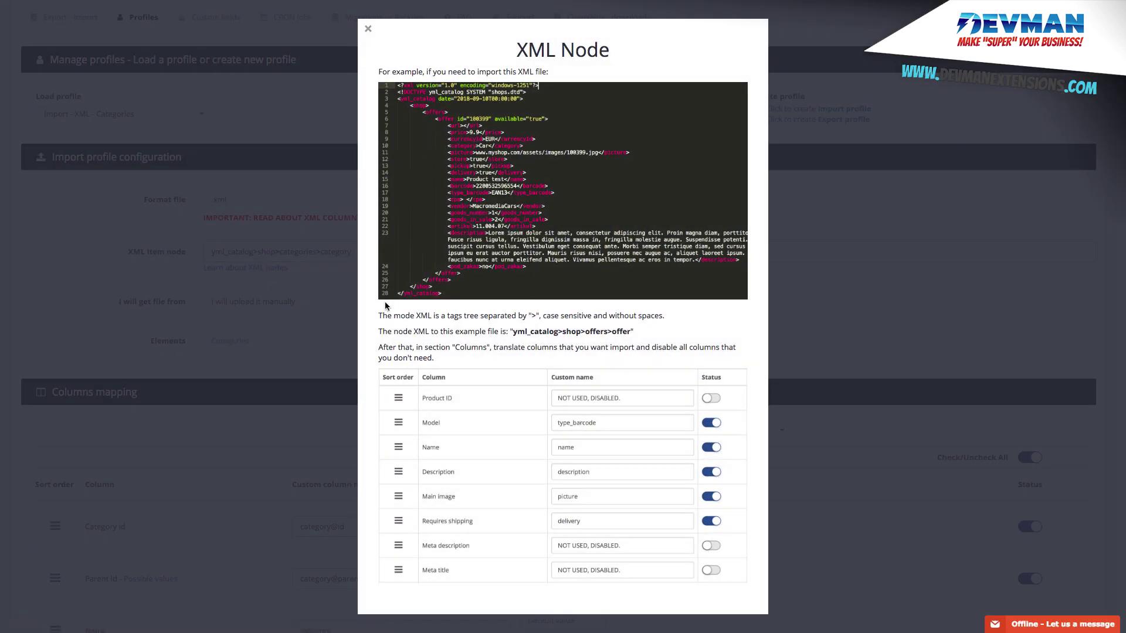
{"action": "left_click", "coordinate": [888, 335]}
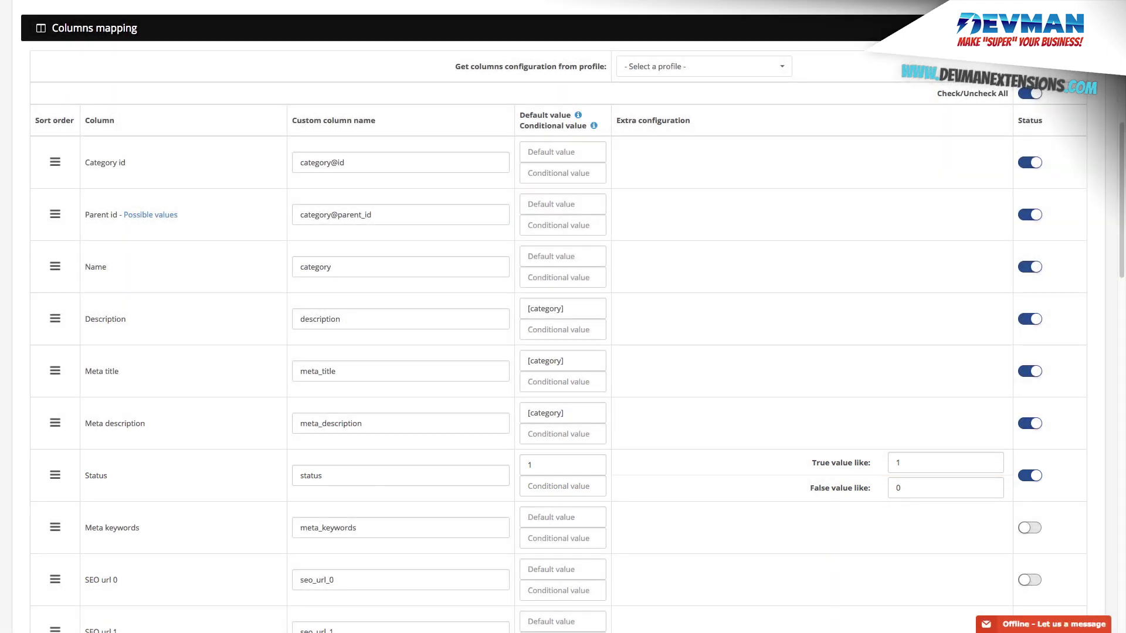
Step: Run the import with the Import - XML - Categories profile, uploading videotutorial.xml as the source file
{"action": "scroll", "coordinate": [558, 316], "scroll_direction": "up", "scroll_amount": 8}
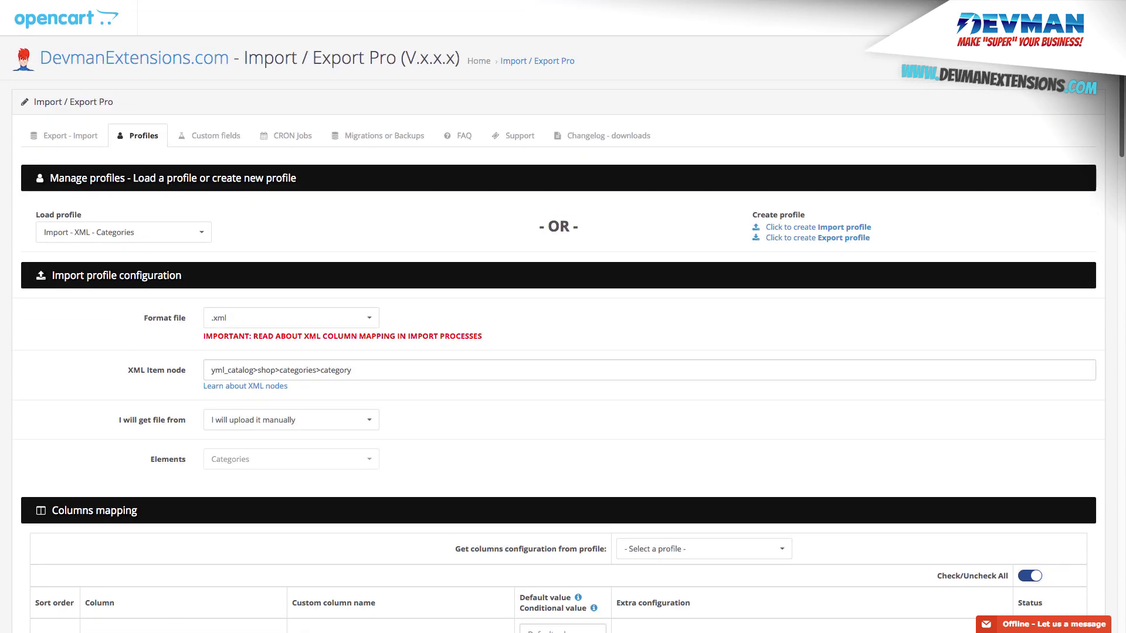
{"action": "left_click", "coordinate": [85, 143]}
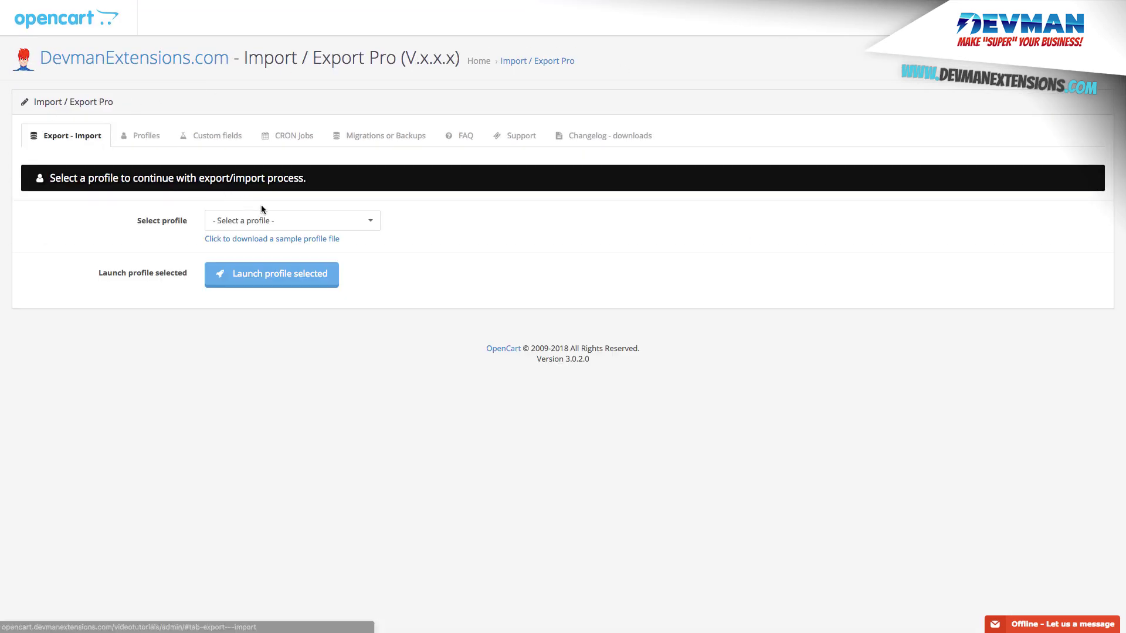
{"action": "left_click", "coordinate": [337, 221]}
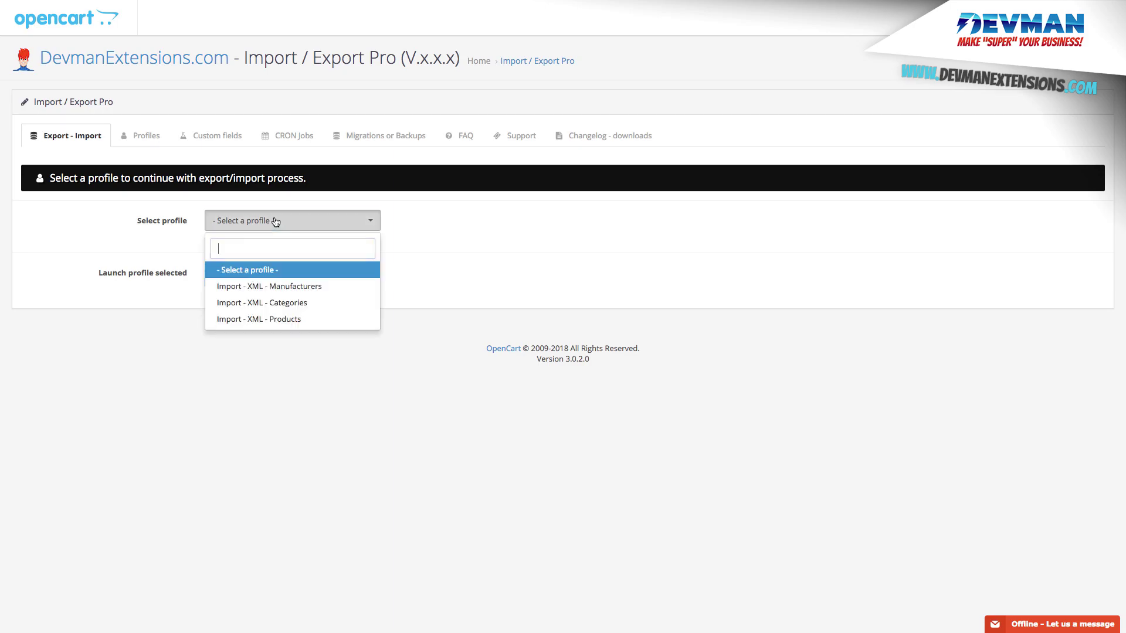
{"action": "left_click", "coordinate": [297, 303]}
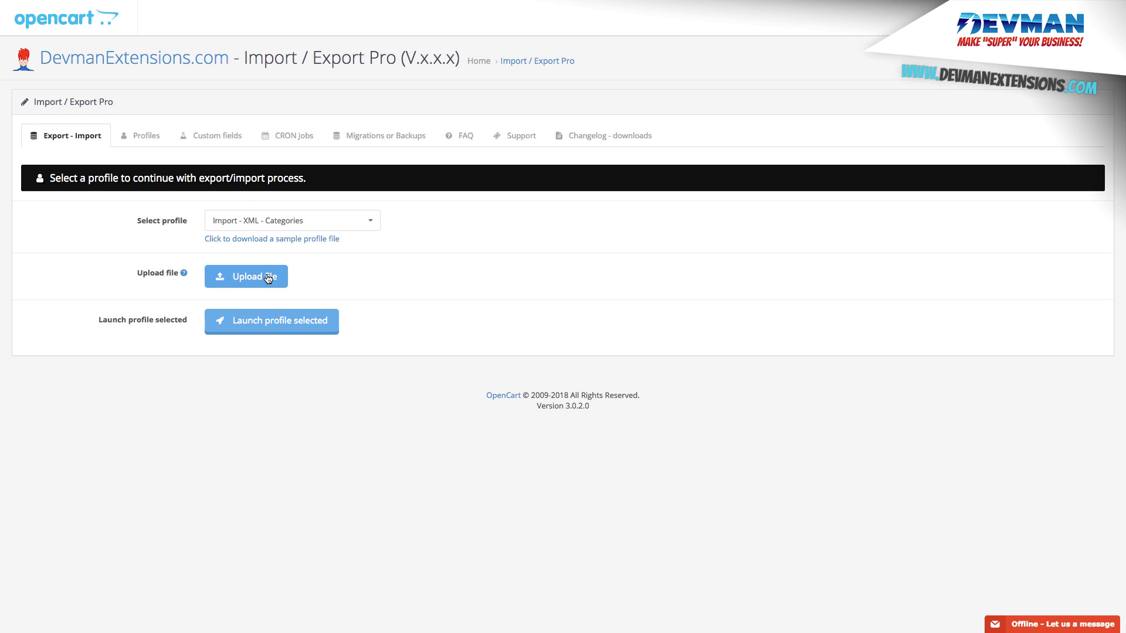
{"action": "left_click", "coordinate": [268, 278]}
{"action": "left_click", "coordinate": [360, 134]}
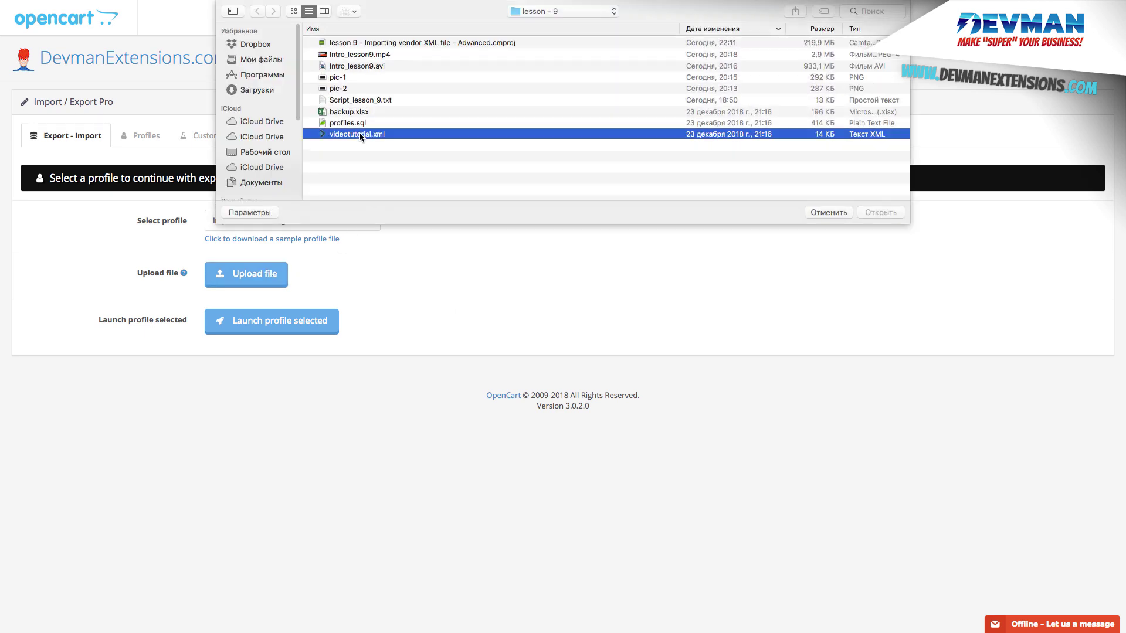
{"action": "double_click", "coordinate": [360, 134]}
{"action": "left_click", "coordinate": [323, 326]}
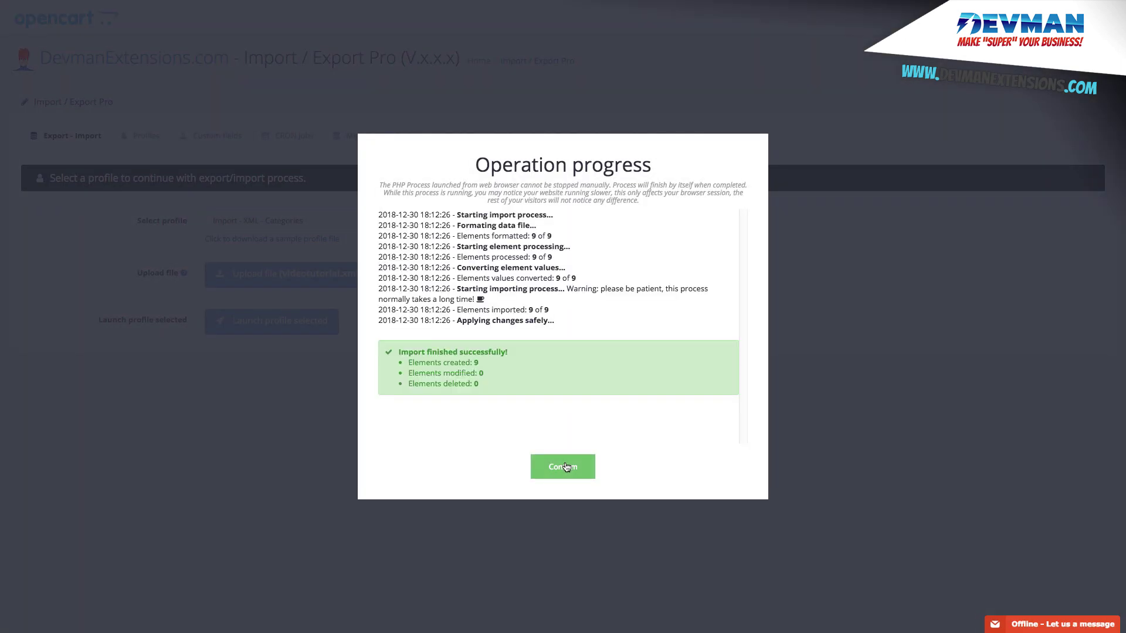
{"action": "left_click", "coordinate": [564, 467]}
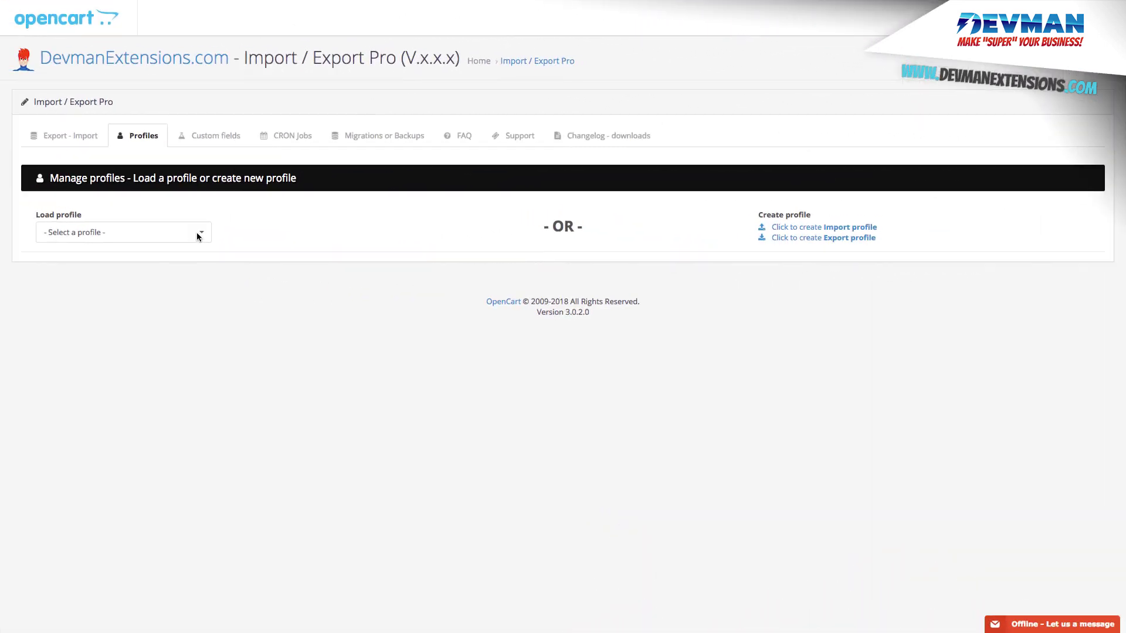
Step: Load the Import - XML - Manufacturers profile to show its import configuration
{"action": "left_click", "coordinate": [201, 213]}
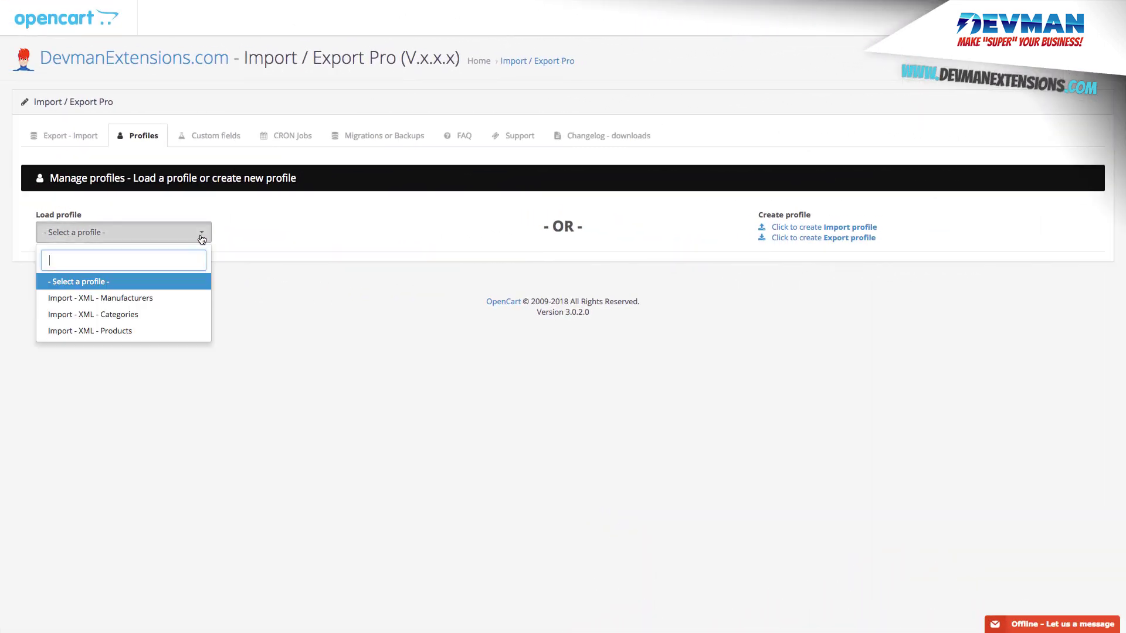
{"action": "left_click", "coordinate": [156, 298]}
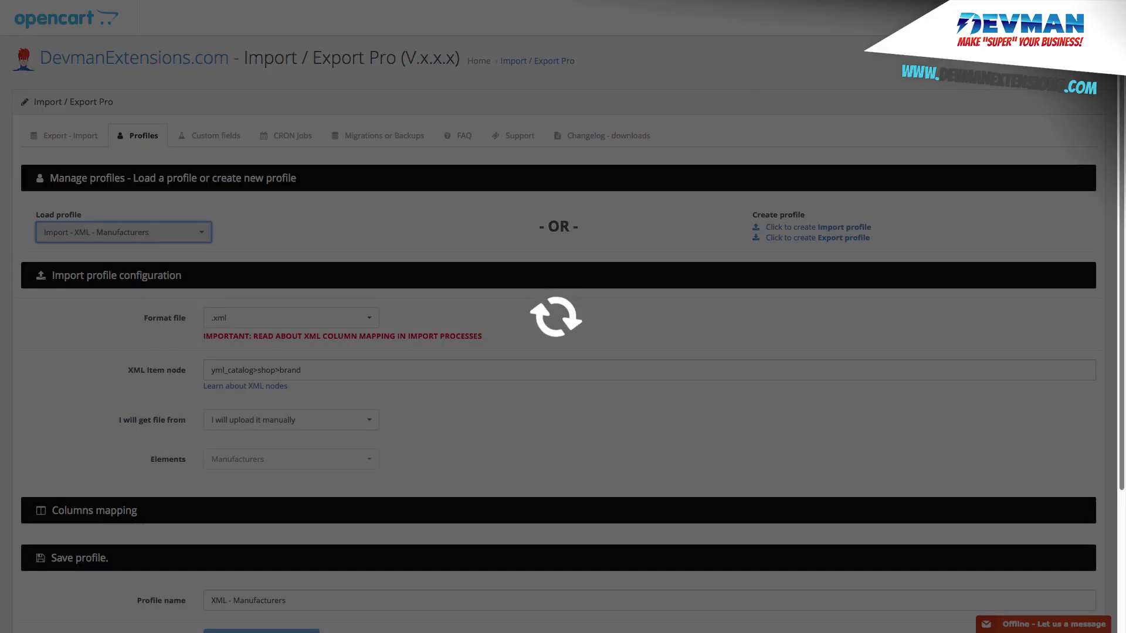
{"action": "scroll", "coordinate": [563, 317], "scroll_direction": "down", "scroll_amount": 2}
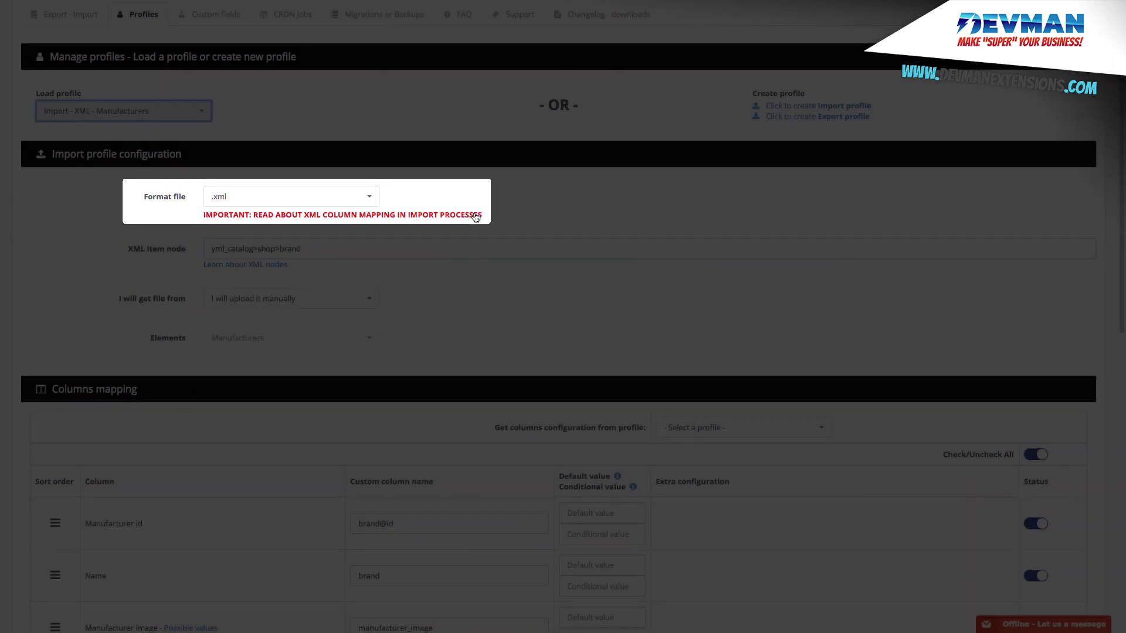
Step: Read the XML column mapping and node help, and examine the manufacturers profile's columns mapping
{"action": "left_click", "coordinate": [476, 215]}
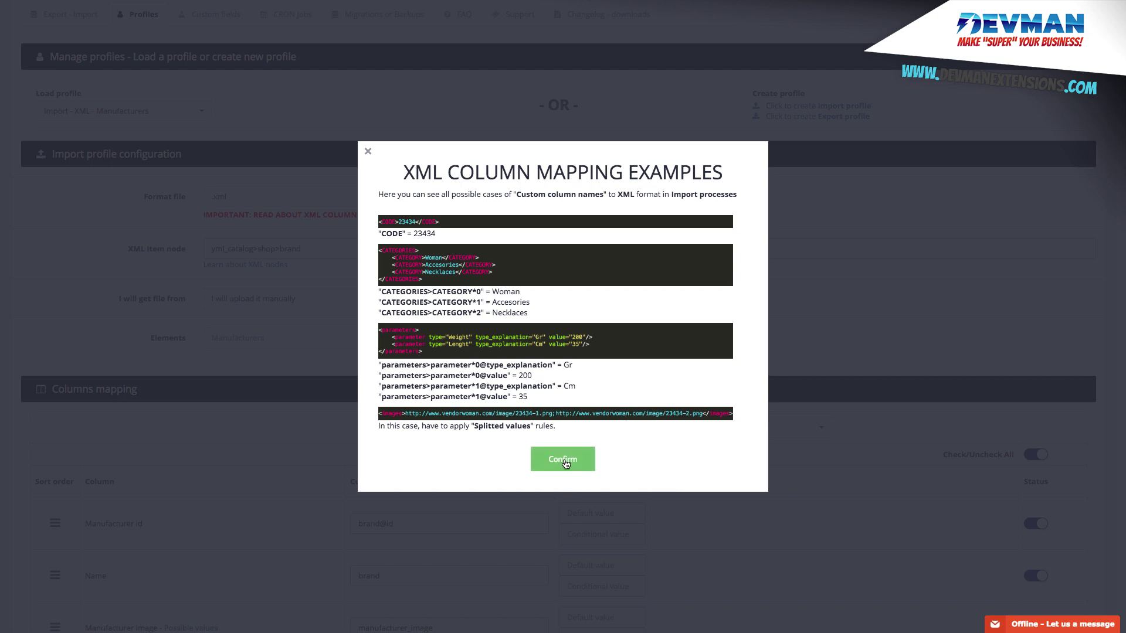
{"action": "left_click", "coordinate": [565, 461]}
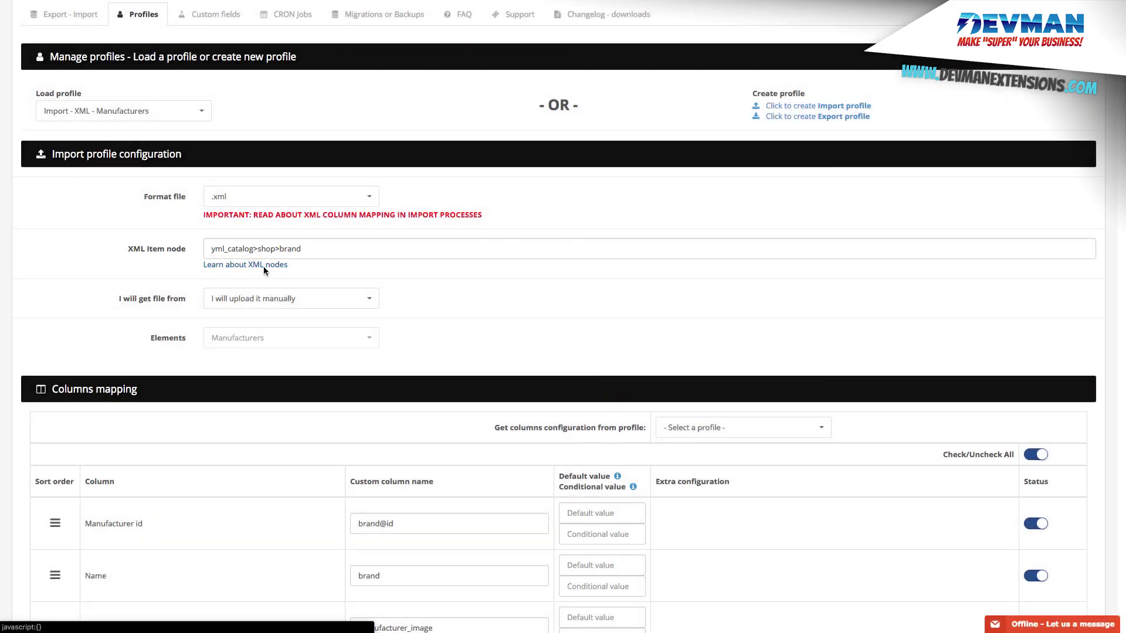
{"action": "left_click", "coordinate": [264, 267]}
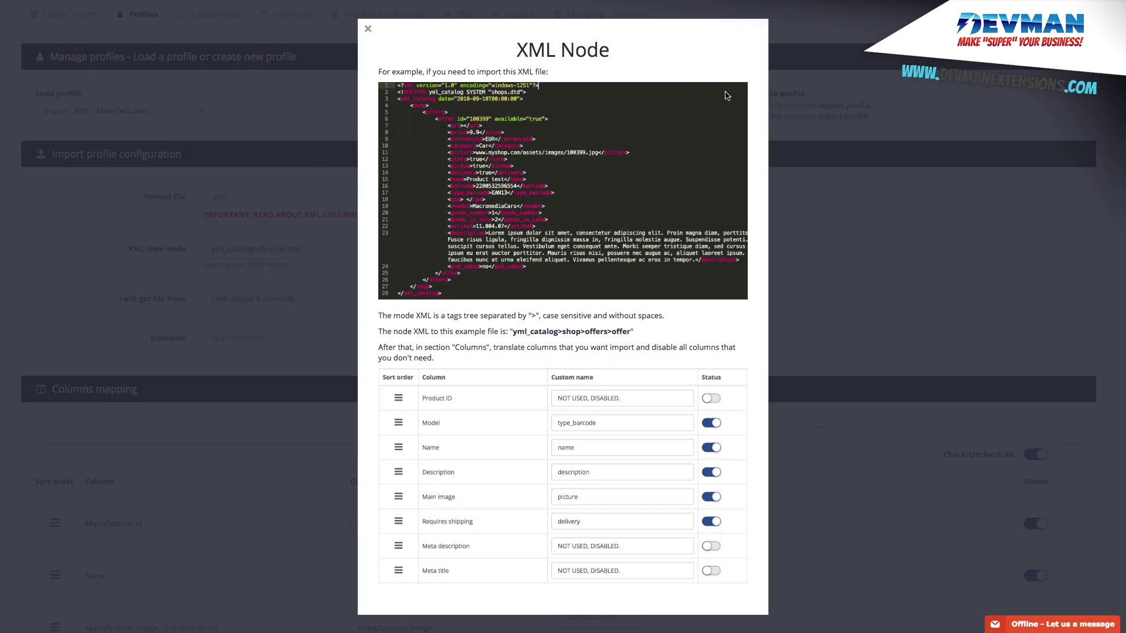
{"action": "left_click", "coordinate": [1102, 88]}
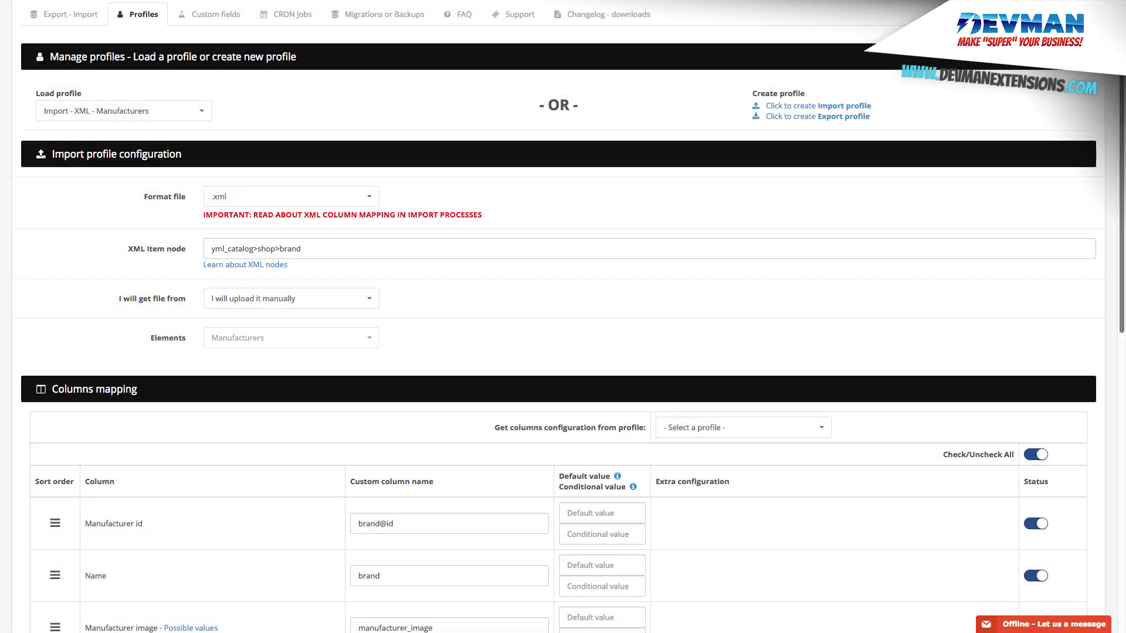
{"action": "left_click_drag", "start_coordinate": [1120, 89], "coordinate": [1120, 189]}
{"action": "scroll", "coordinate": [1121, 189], "scroll_direction": "down", "scroll_amount": 1}
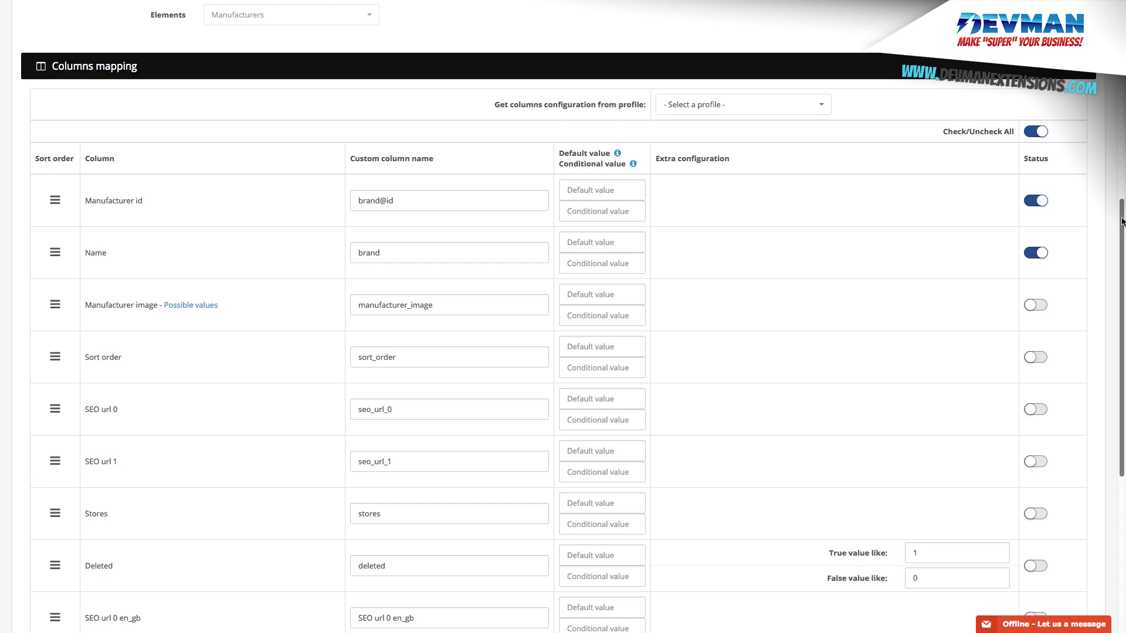
Step: Run the import with the Import - XML - Manufacturers profile, uploading videotutorial.xml as the source file
{"action": "scroll", "coordinate": [1122, 221], "scroll_direction": "up", "scroll_amount": 8}
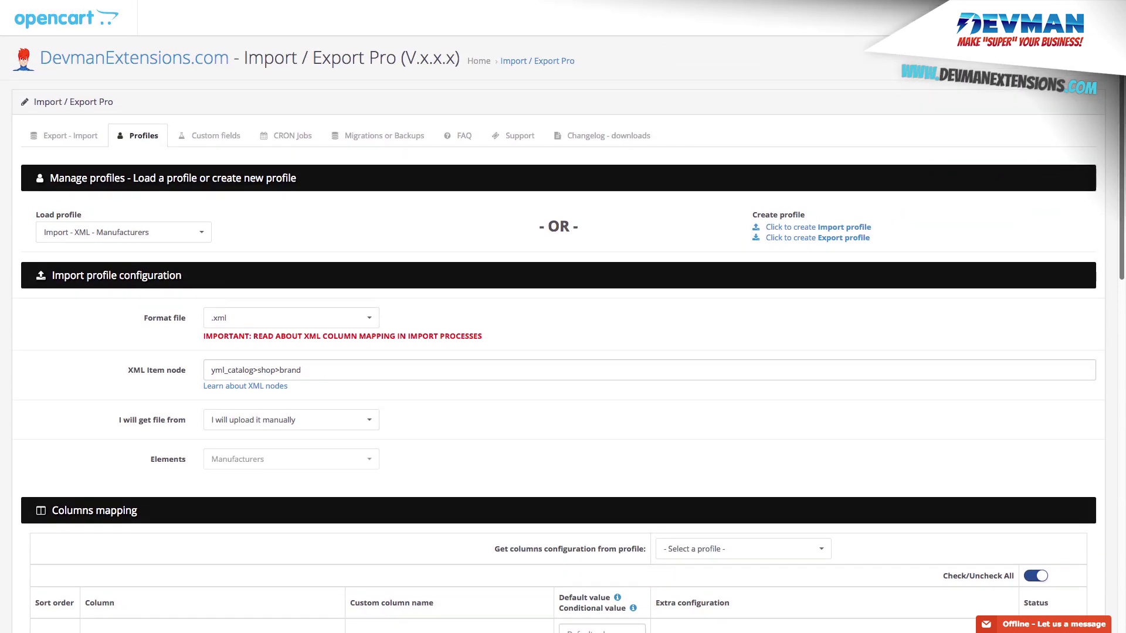
{"action": "left_click", "coordinate": [66, 134]}
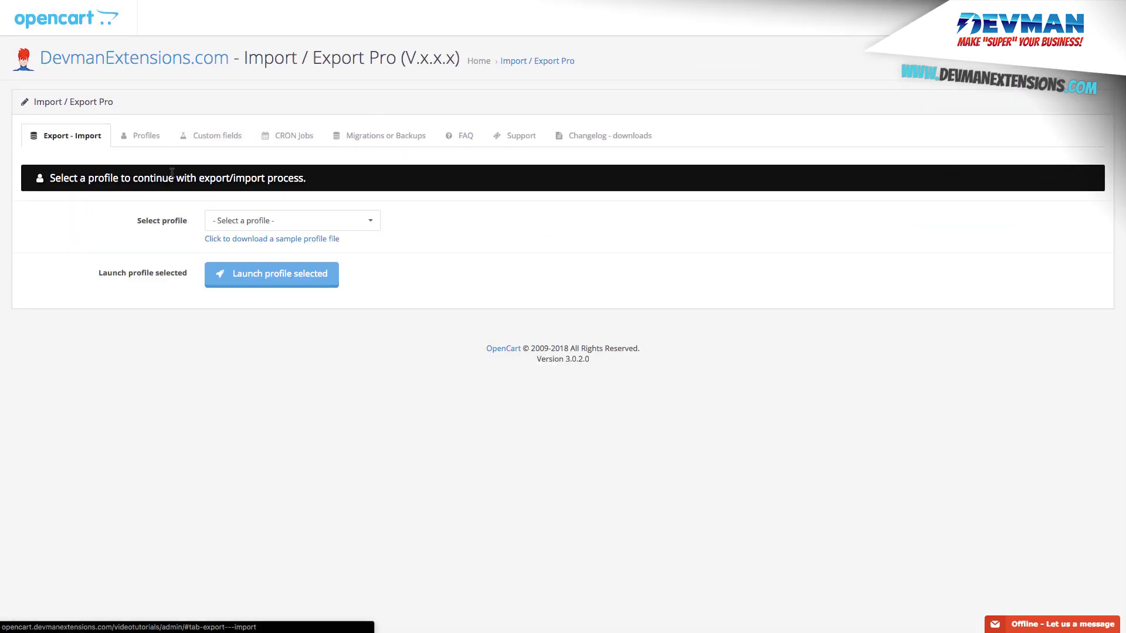
{"action": "left_click", "coordinate": [303, 230]}
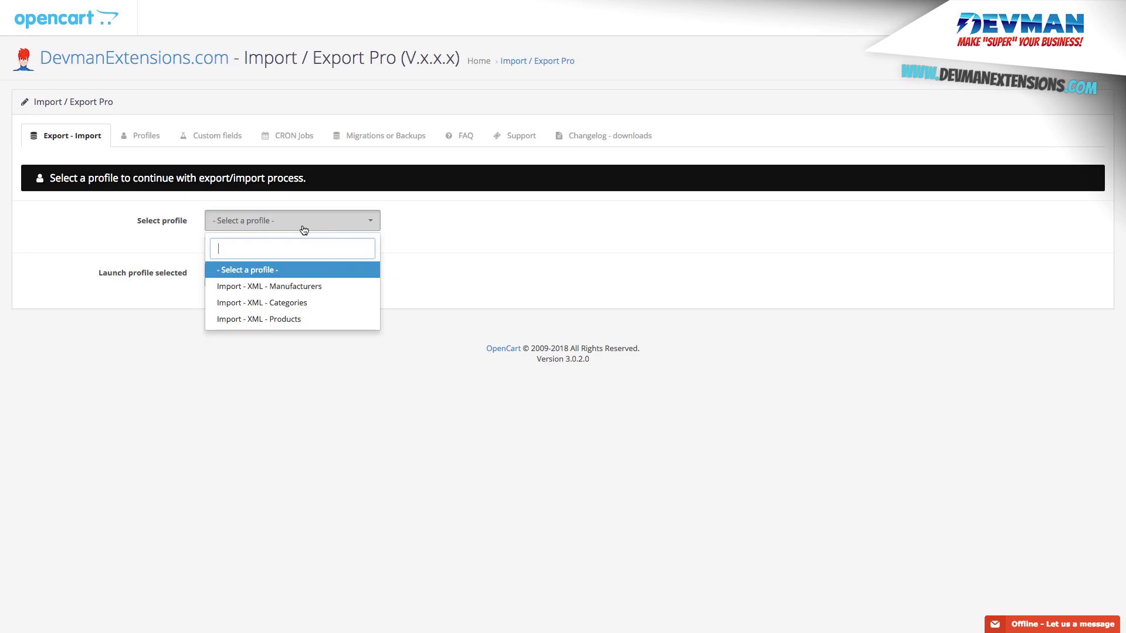
{"action": "left_click", "coordinate": [317, 288]}
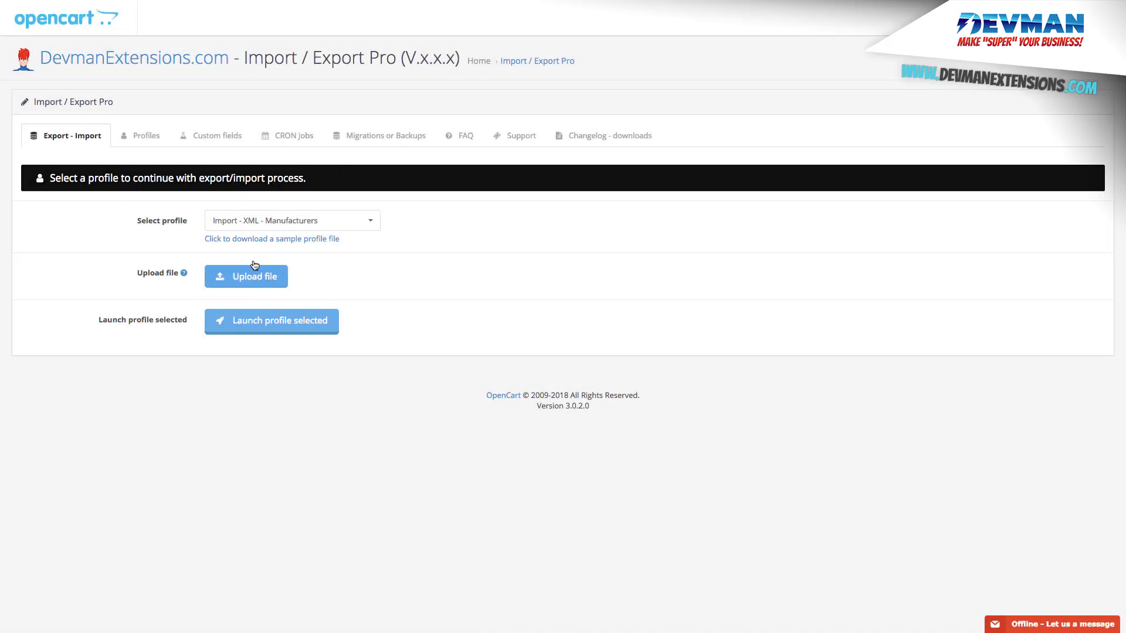
{"action": "left_click", "coordinate": [264, 265]}
{"action": "double_click", "coordinate": [364, 142]}
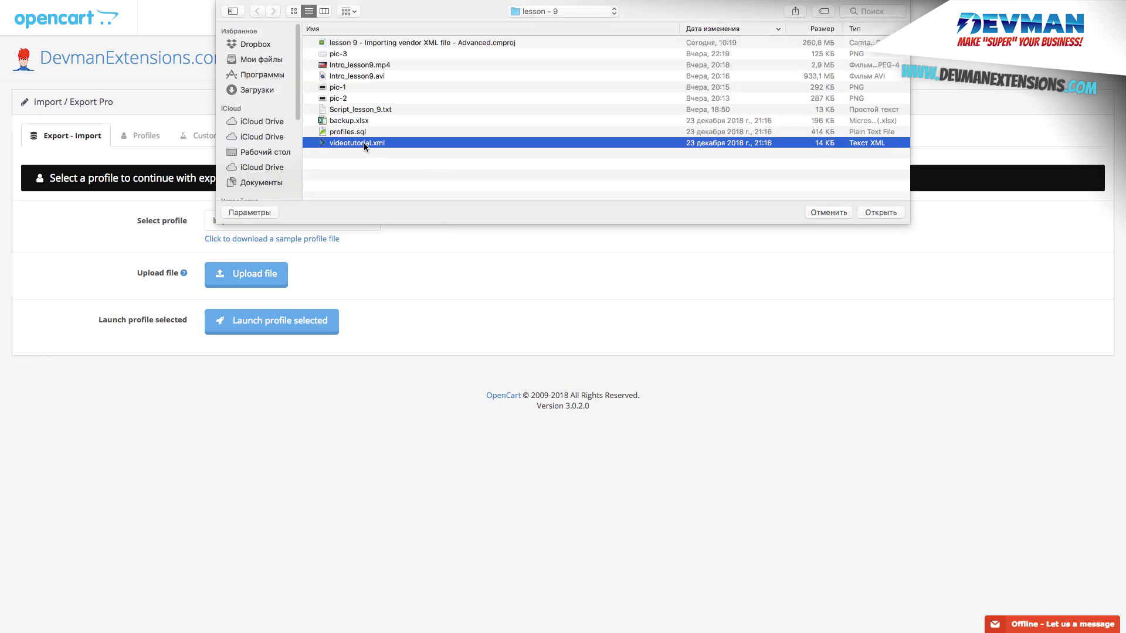
{"action": "left_click", "coordinate": [317, 326]}
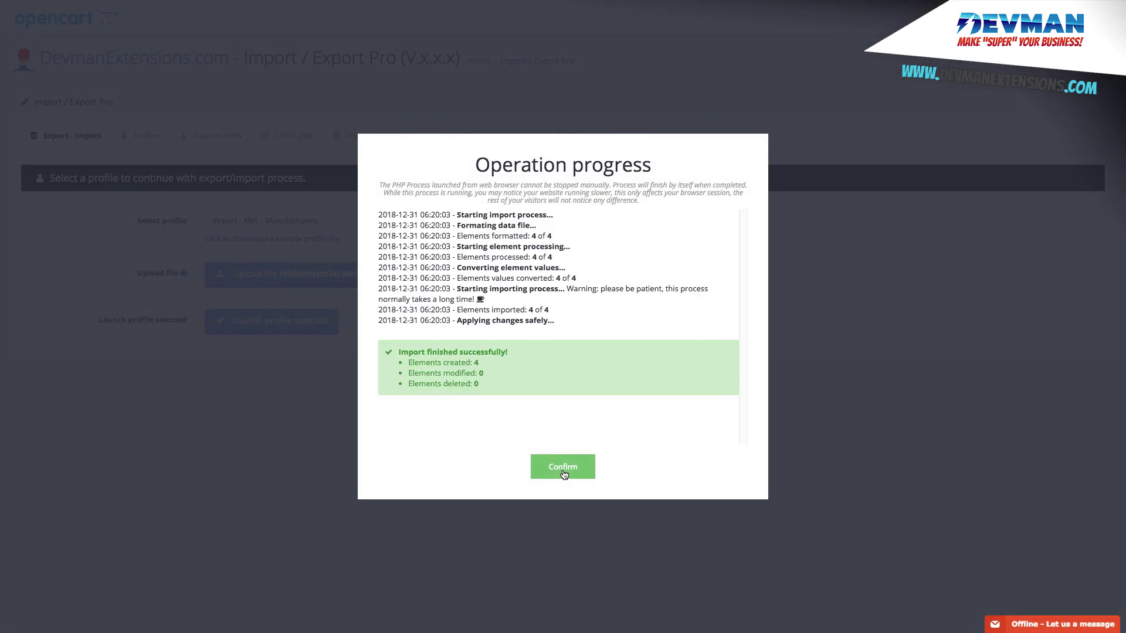
{"action": "left_click", "coordinate": [563, 473]}
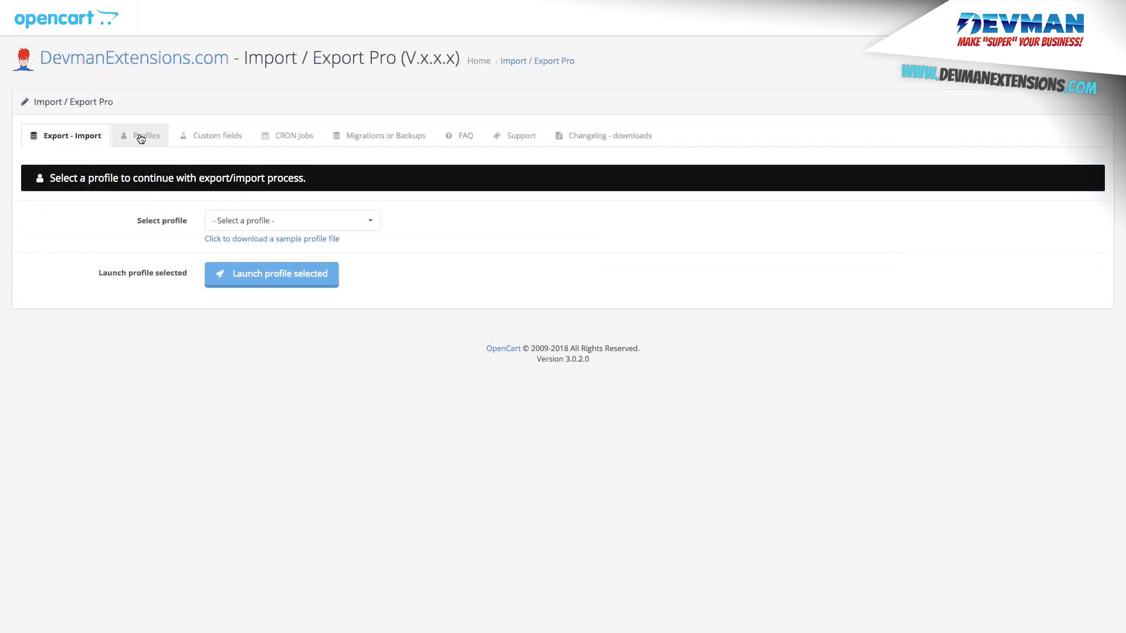
Step: Load the Import - XML - Products profile to show its import configuration
{"action": "left_click", "coordinate": [140, 136]}
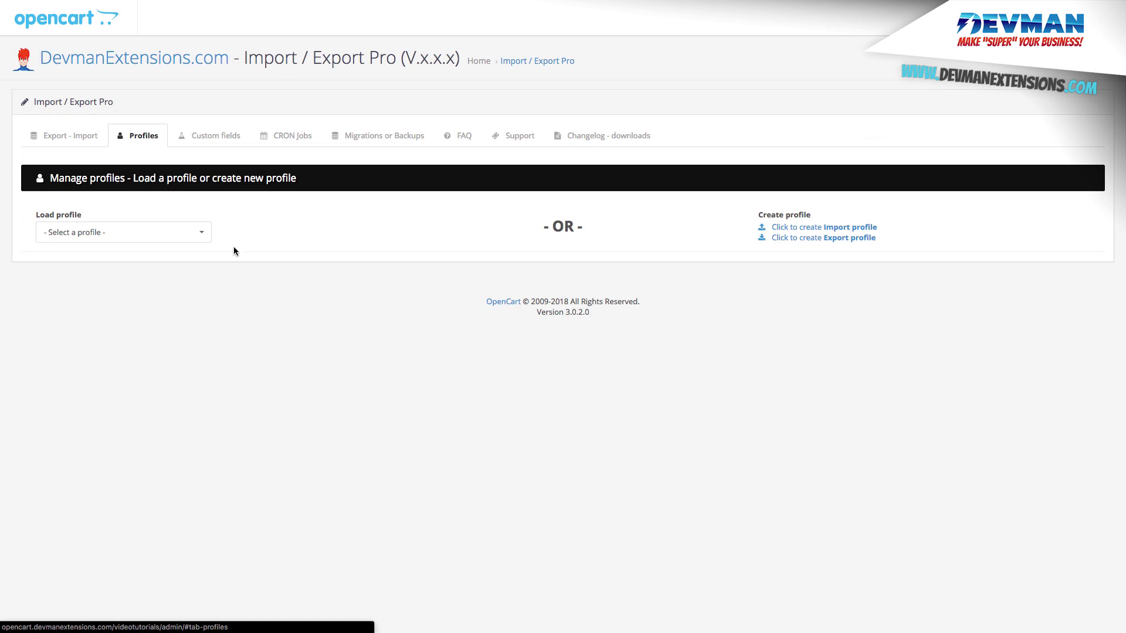
{"action": "left_click", "coordinate": [201, 233]}
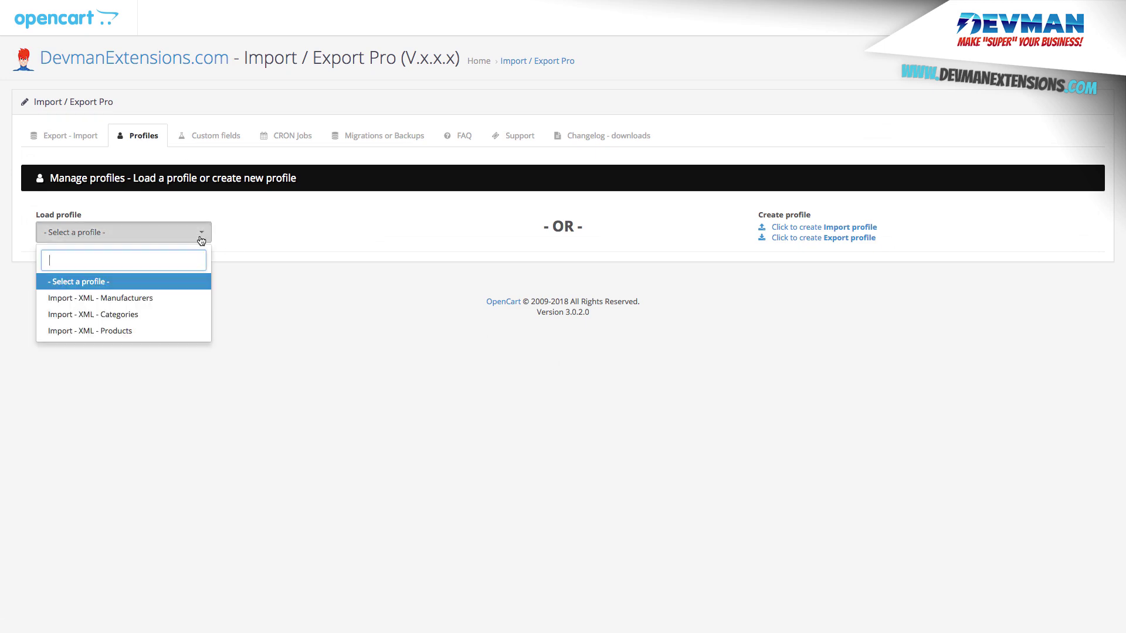
{"action": "left_click", "coordinate": [132, 332]}
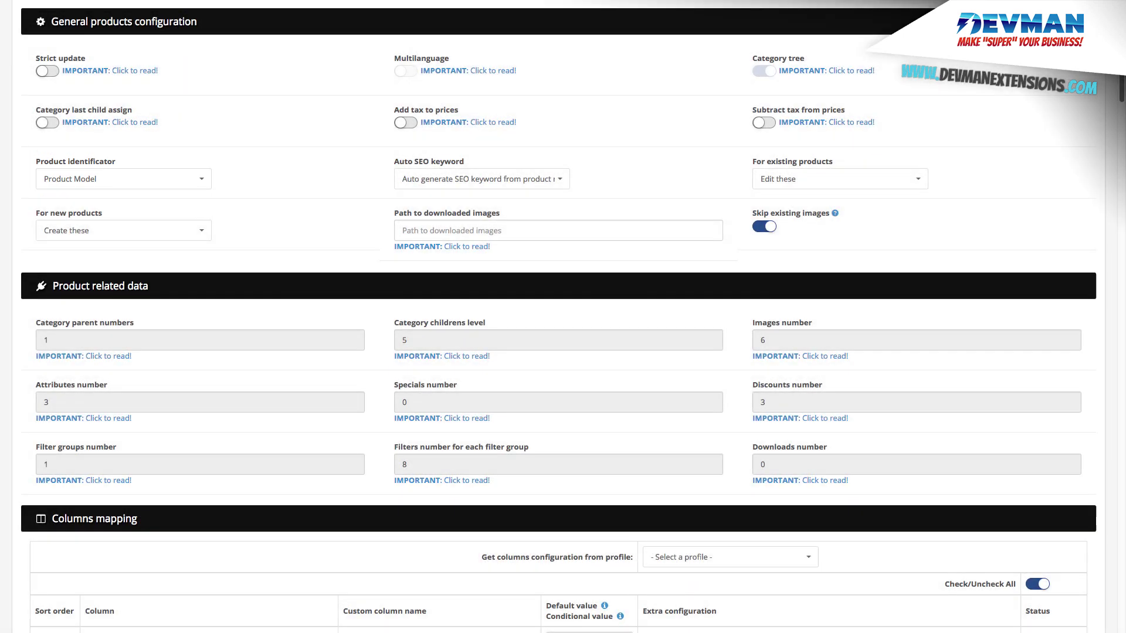
Step: Examine the products profile's columns mapping, from the basic fields through category tree, images and discounts
{"action": "scroll", "coordinate": [559, 317], "scroll_direction": "down", "scroll_amount": 1}
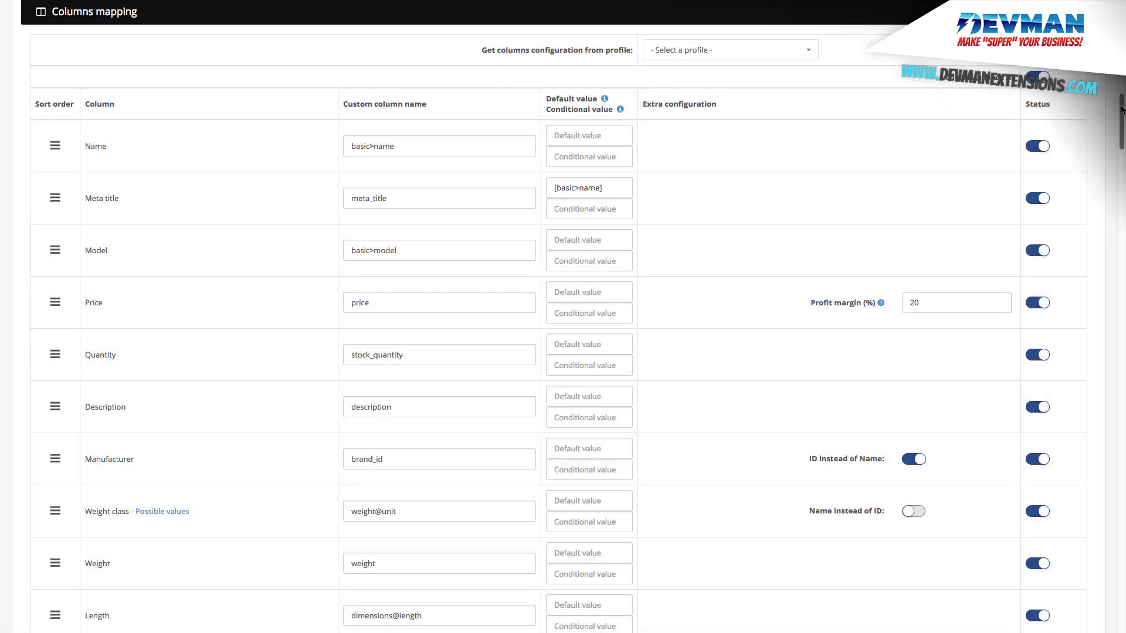
{"action": "left_click_drag", "start_coordinate": [1122, 110], "coordinate": [1119, 135]}
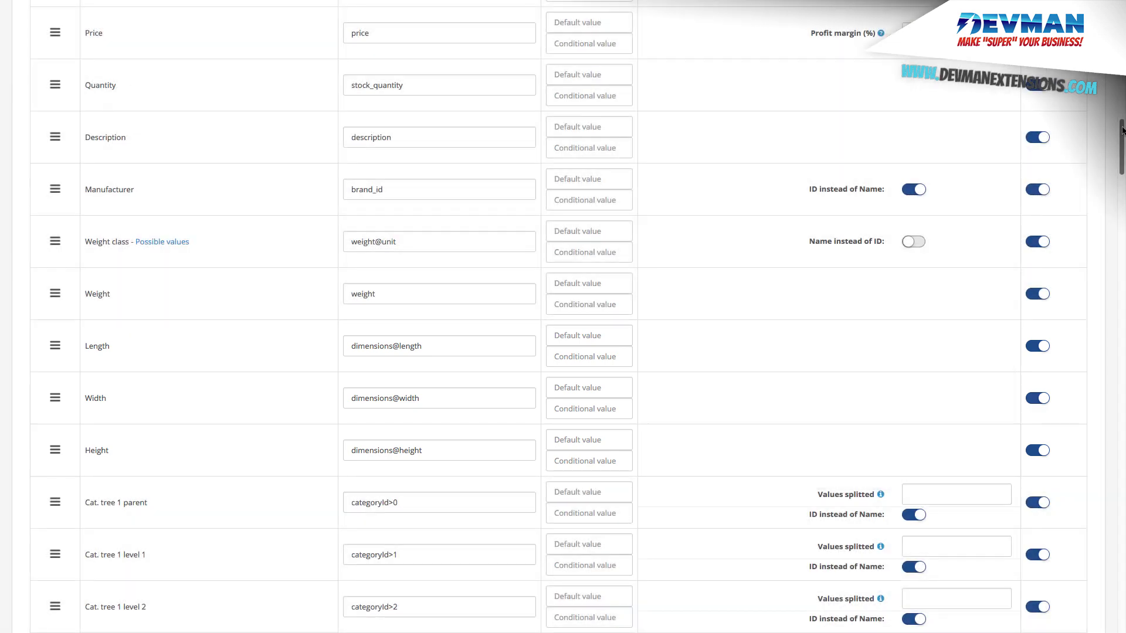
{"action": "left_click_drag", "start_coordinate": [1122, 131], "coordinate": [1123, 176]}
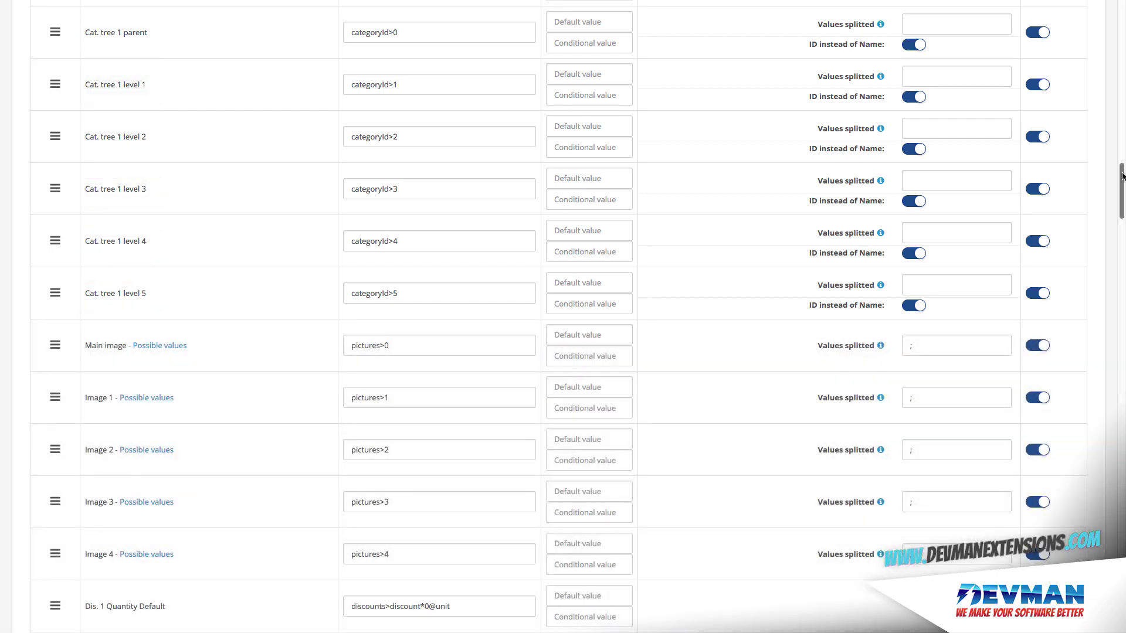
{"action": "left_click_drag", "start_coordinate": [1122, 176], "coordinate": [1120, 205]}
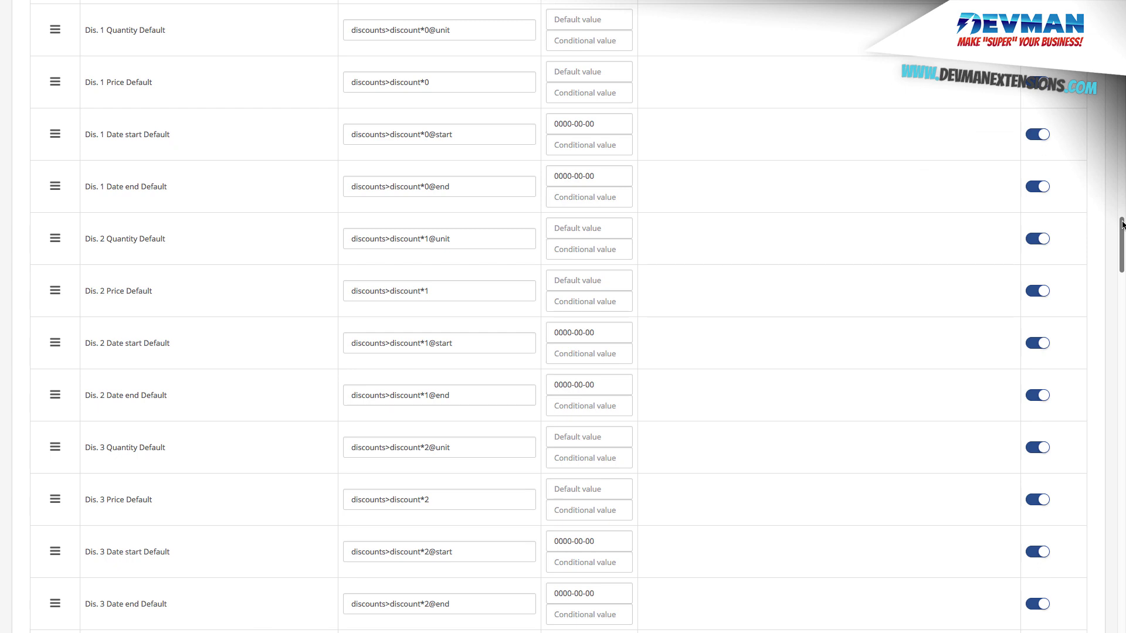
{"action": "left_click_drag", "start_coordinate": [1121, 224], "coordinate": [1117, 284]}
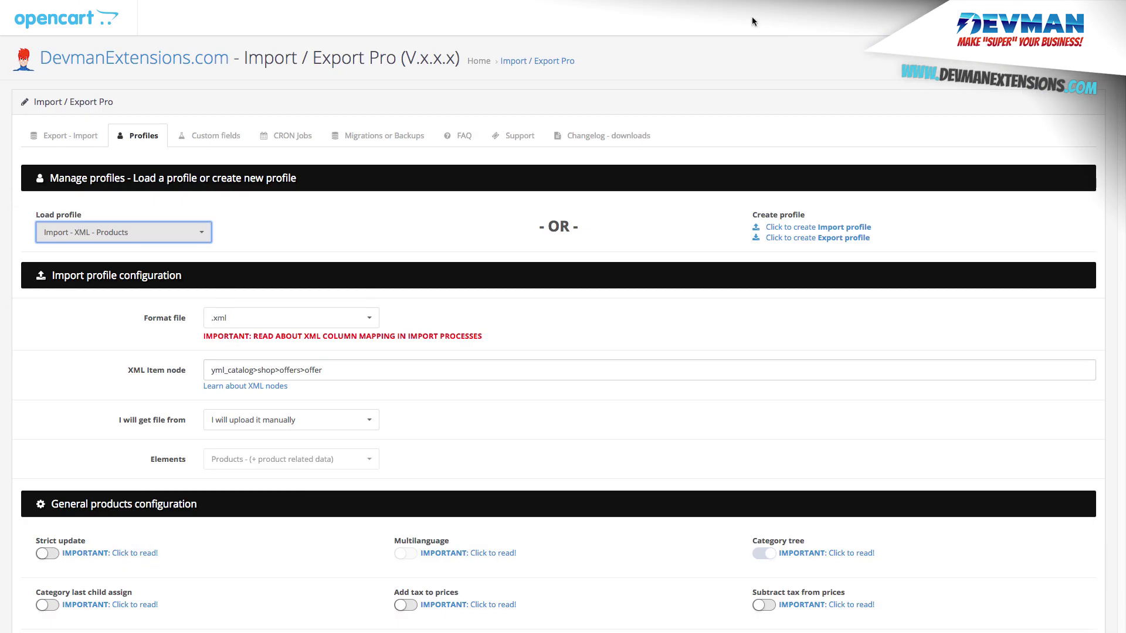
Step: Run the import with the Import - XML - Products profile, uploading videotutorial.xml as the source file
{"action": "left_click", "coordinate": [79, 141]}
{"action": "left_click", "coordinate": [249, 226]}
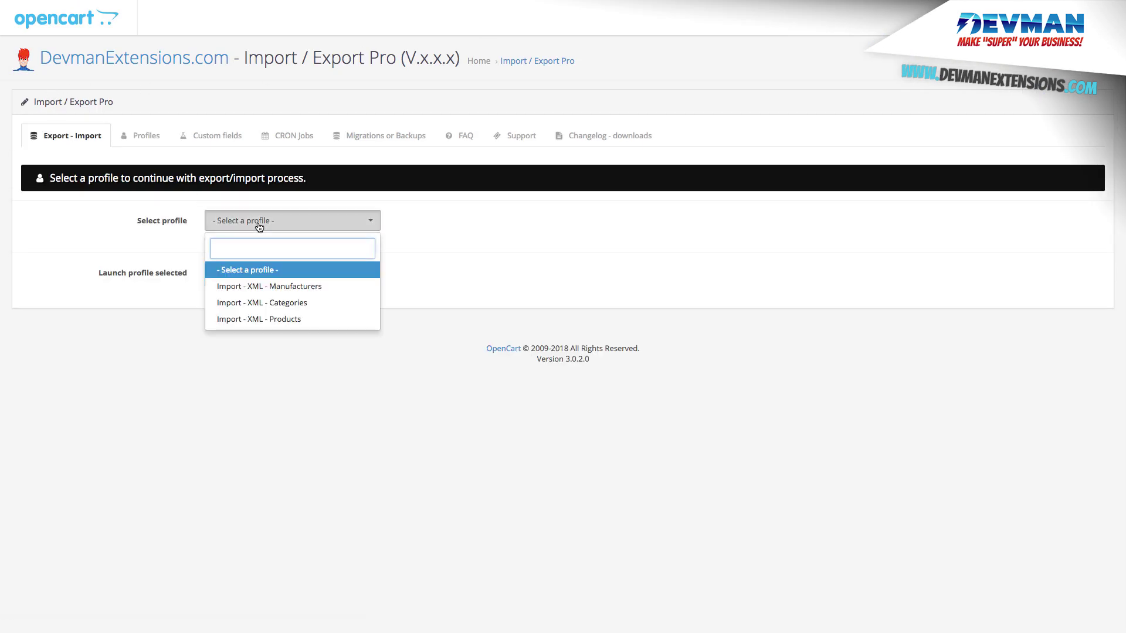
{"action": "left_click", "coordinate": [288, 320]}
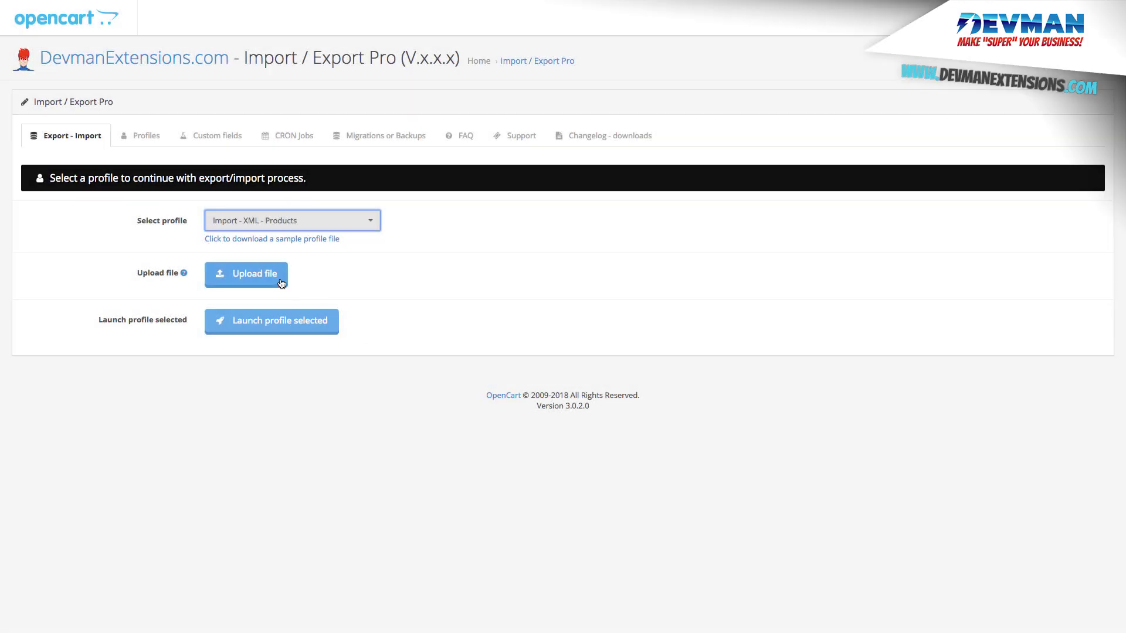
{"action": "left_click", "coordinate": [280, 283]}
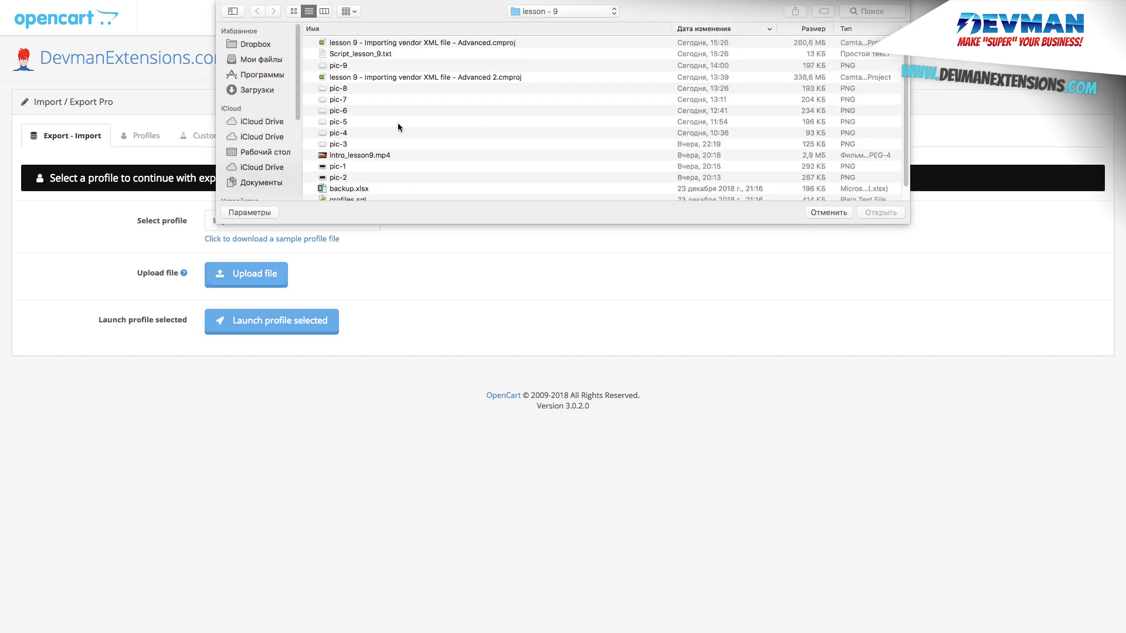
{"action": "scroll", "coordinate": [905, 138], "scroll_direction": "down", "scroll_amount": 1}
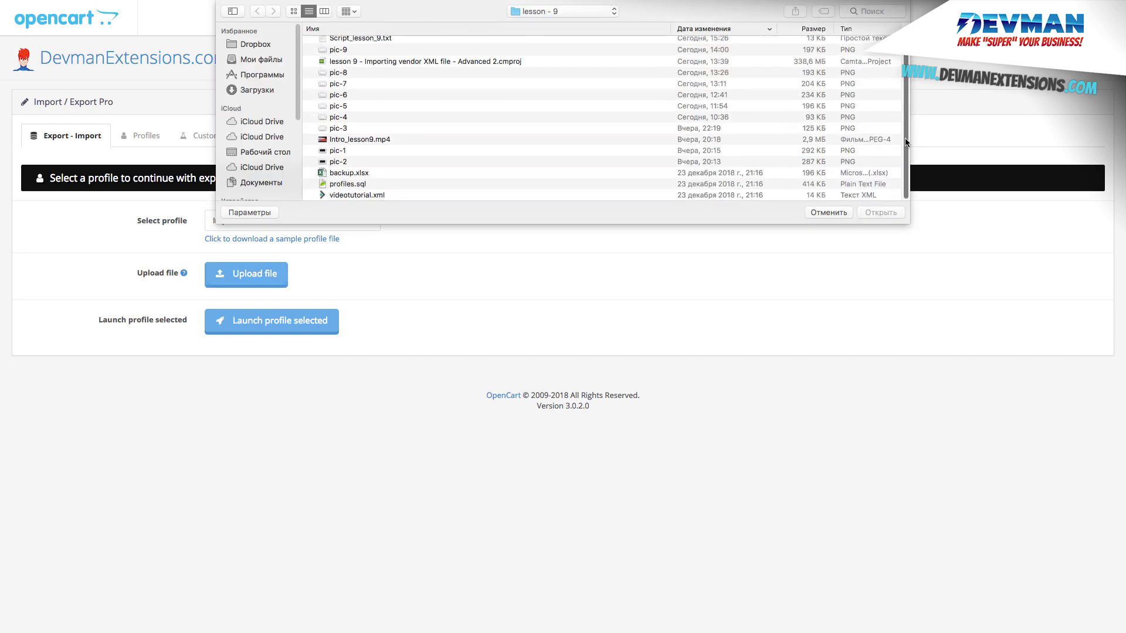
{"action": "left_click", "coordinate": [373, 195]}
{"action": "double_click", "coordinate": [373, 195]}
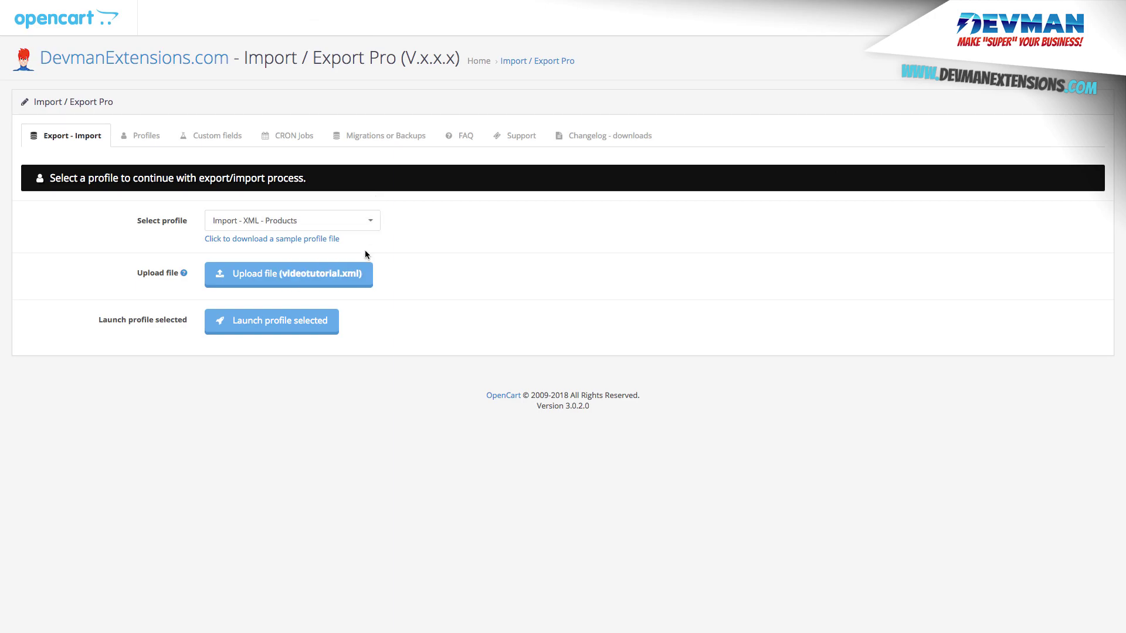
{"action": "left_click", "coordinate": [319, 333]}
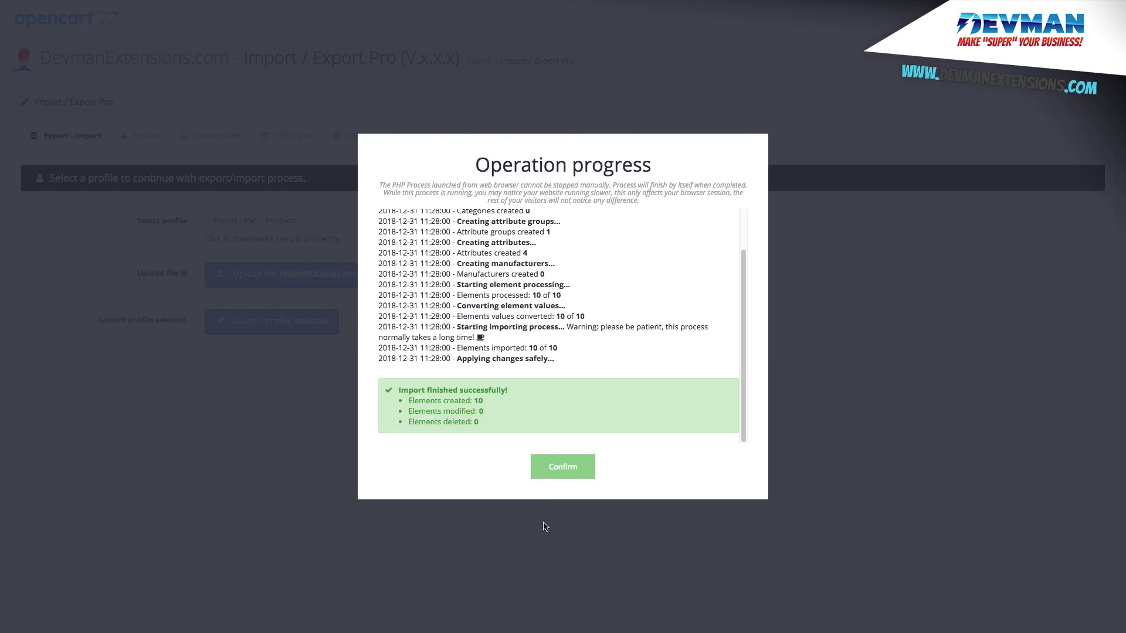
{"action": "left_click", "coordinate": [564, 467]}
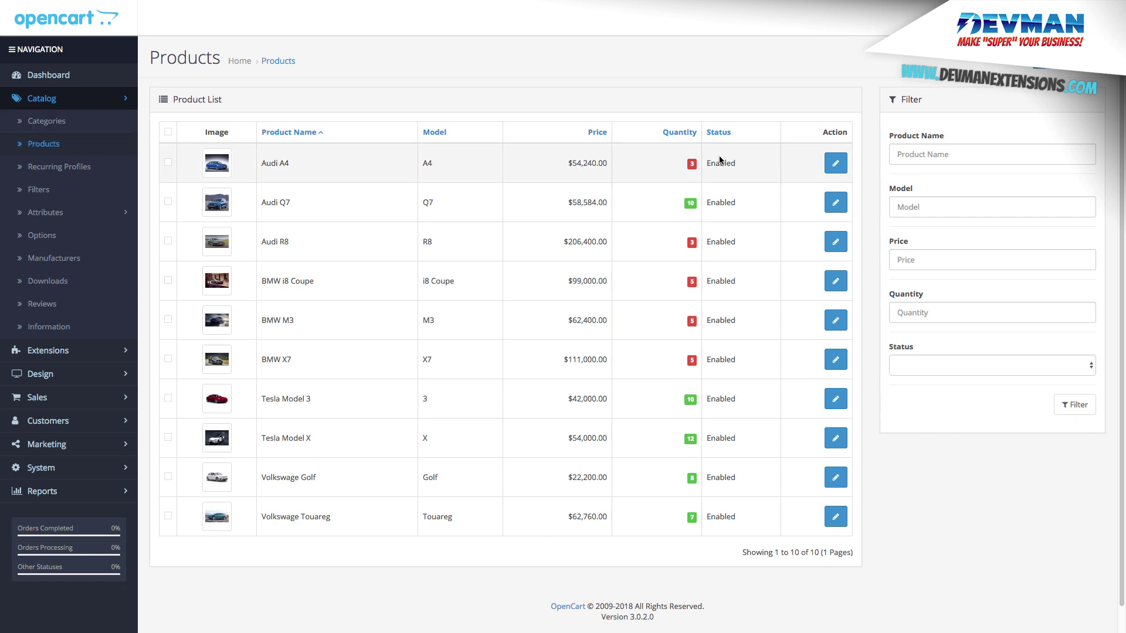
Step: Review the imported Audi A4 product's general data, links, attributes, specials, discounts and images, and return to the product list
{"action": "left_click", "coordinate": [834, 163]}
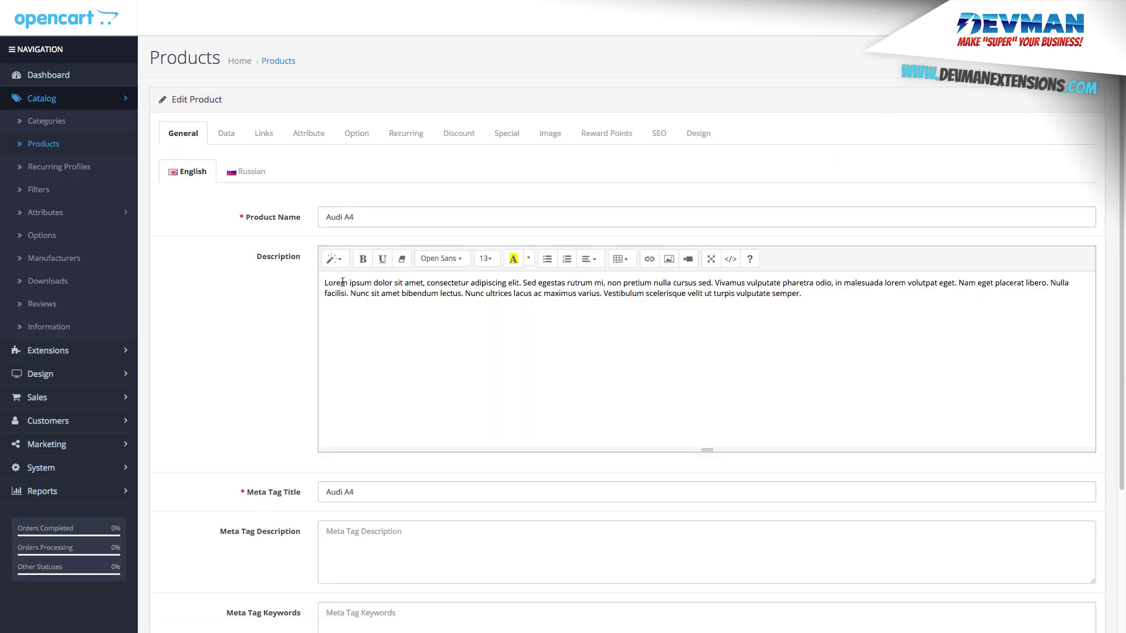
{"action": "left_click", "coordinate": [230, 134]}
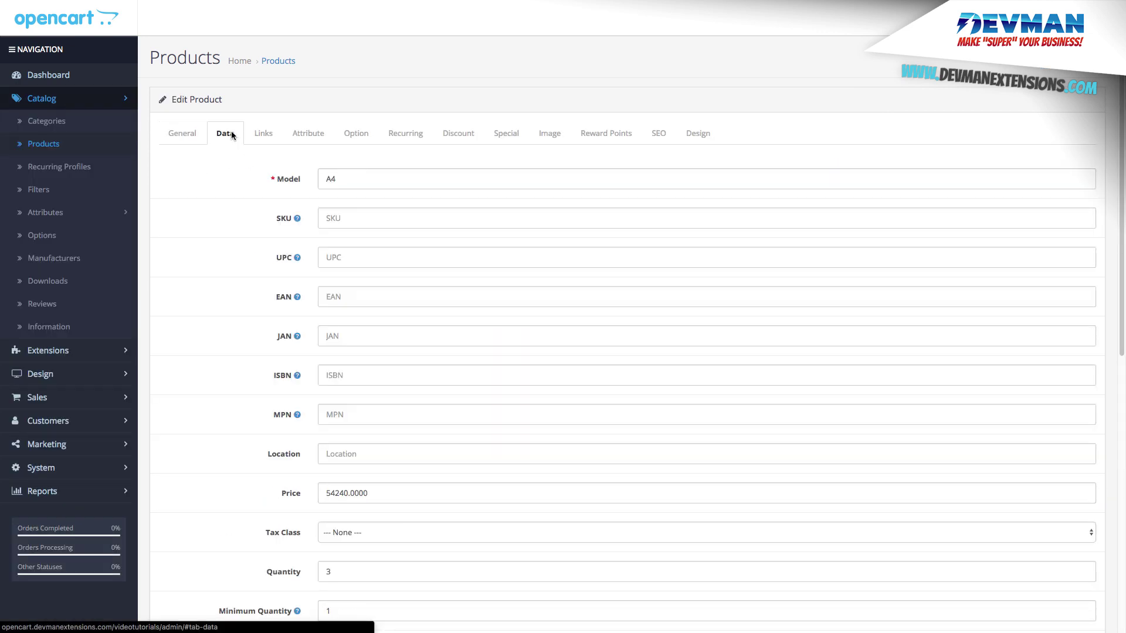
{"action": "left_click", "coordinate": [264, 134]}
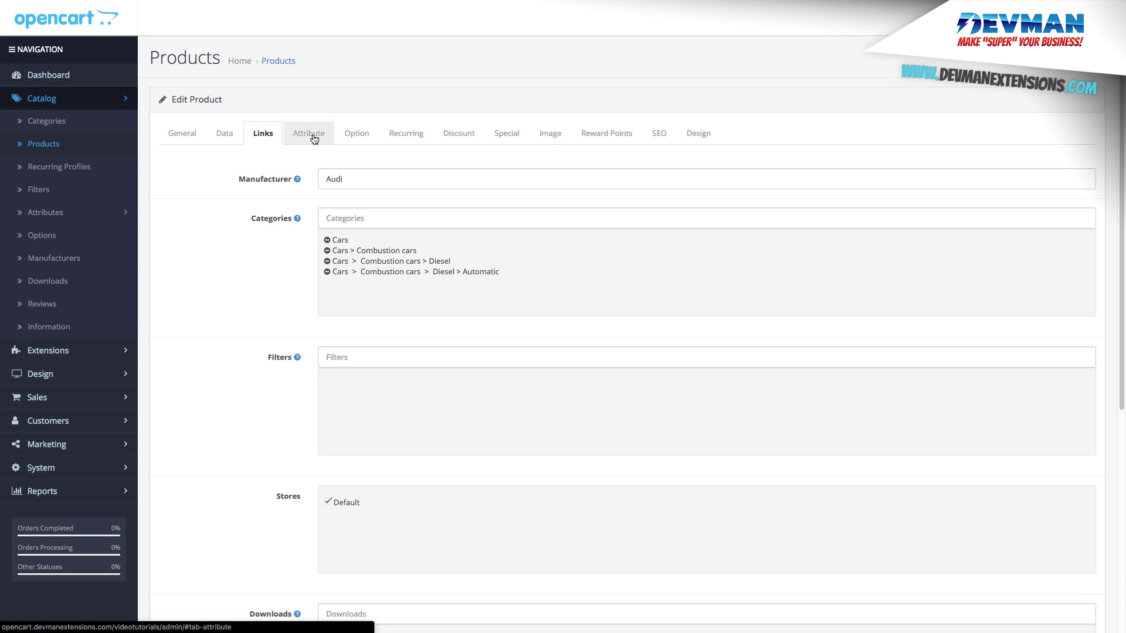
{"action": "left_click", "coordinate": [314, 138]}
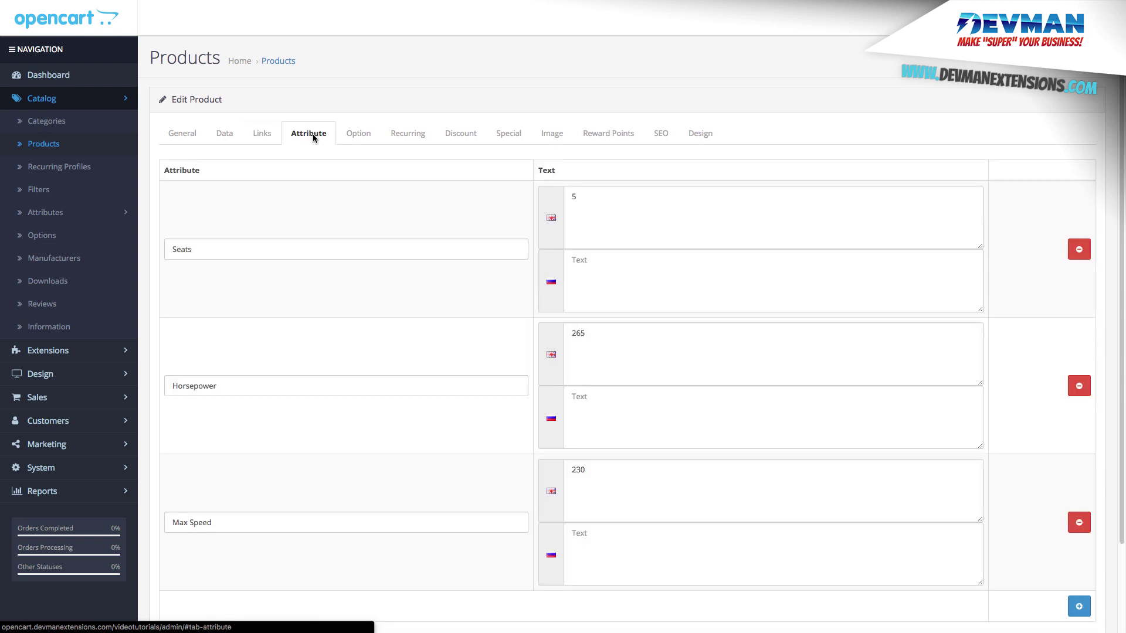
{"action": "left_click", "coordinate": [516, 141]}
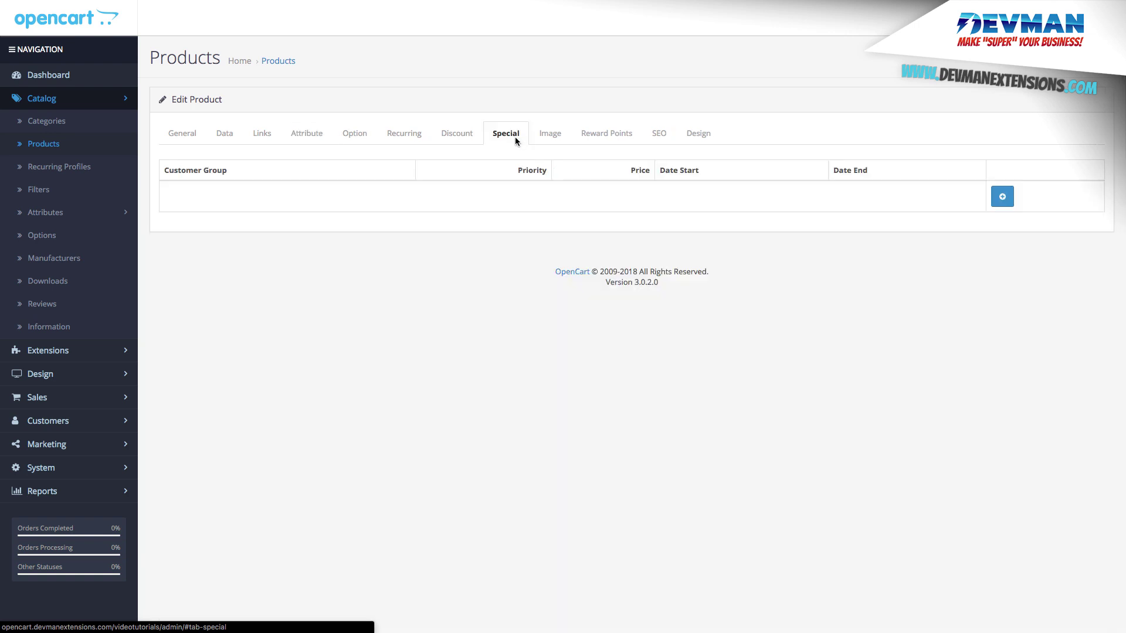
{"action": "left_click", "coordinate": [464, 139]}
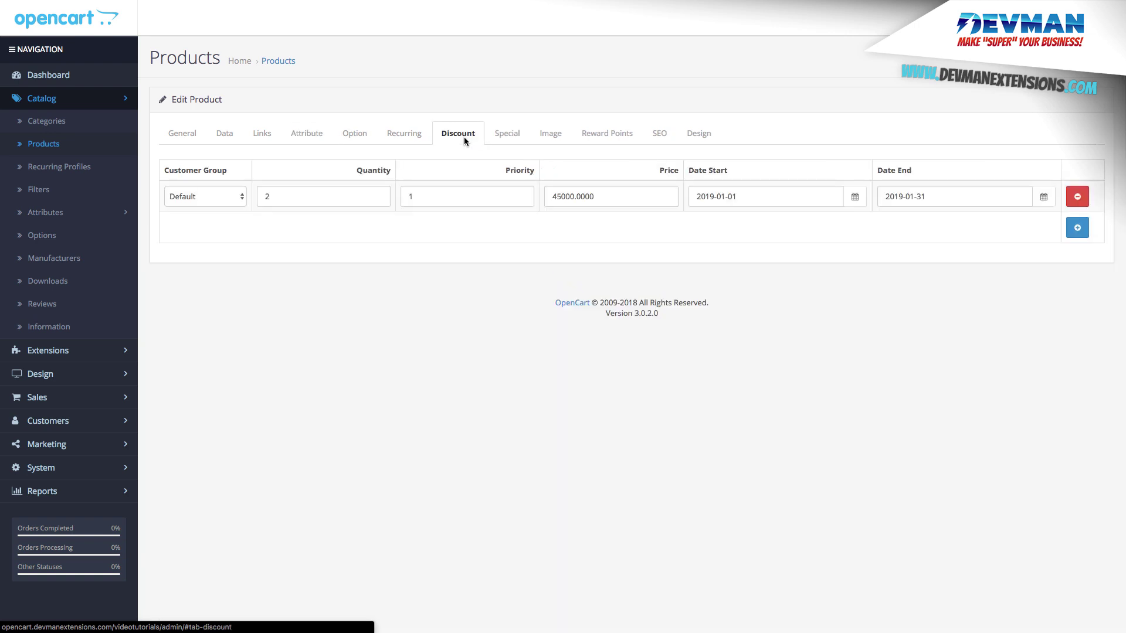
{"action": "left_click", "coordinate": [543, 138]}
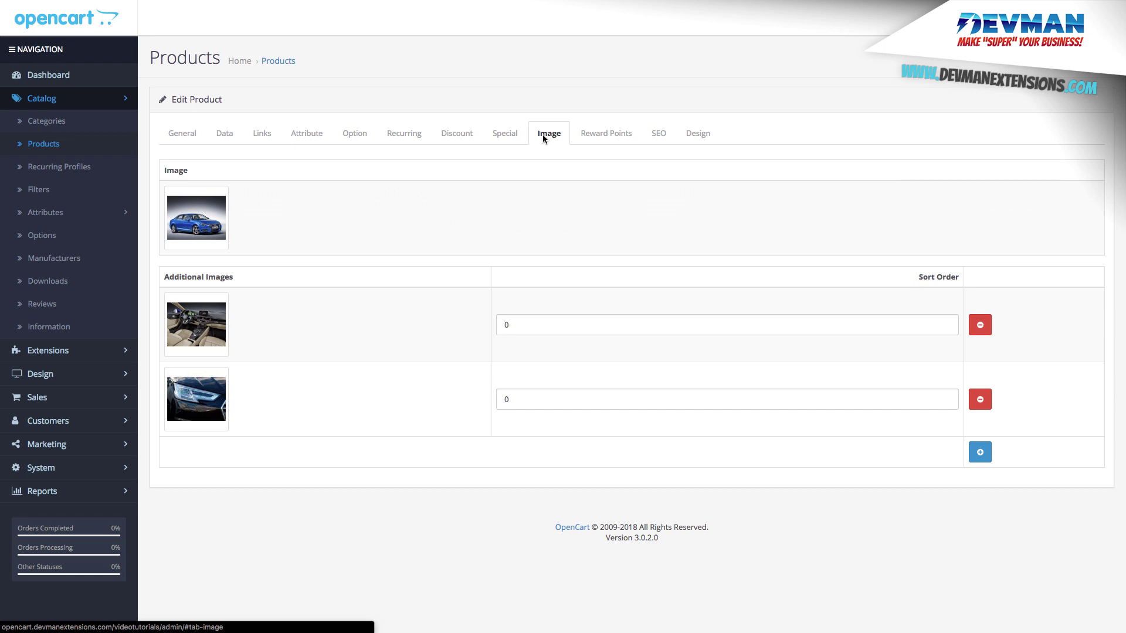
{"action": "left_click", "coordinate": [1102, 61]}
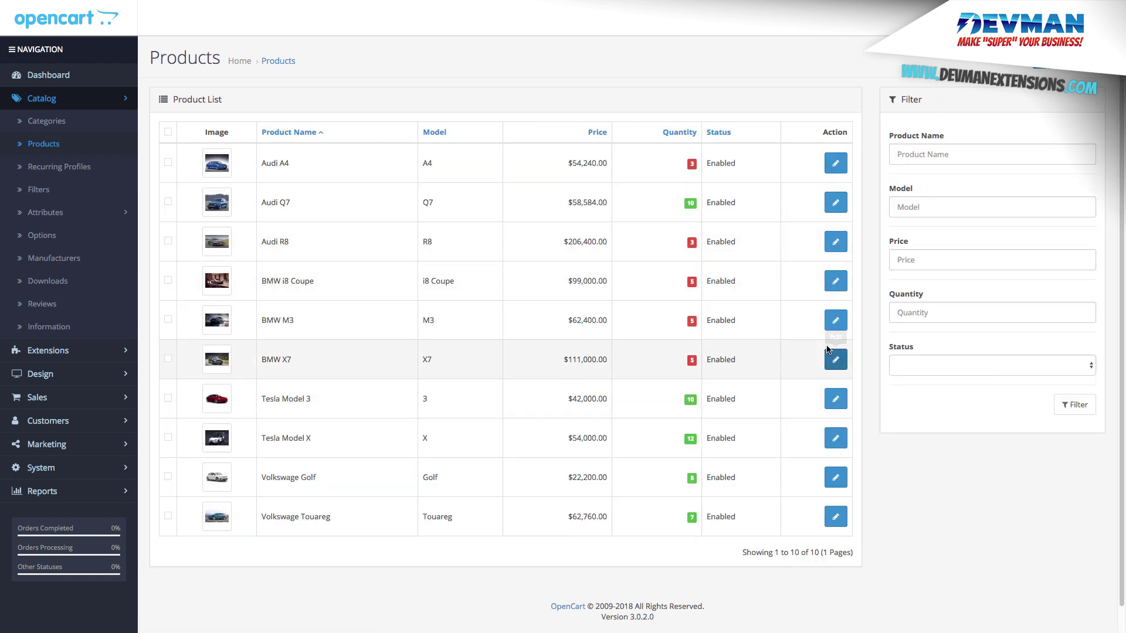
Step: Review the imported Audi R8 product's links, attributes, discounts and images, and return to the product list
{"action": "left_click", "coordinate": [836, 242]}
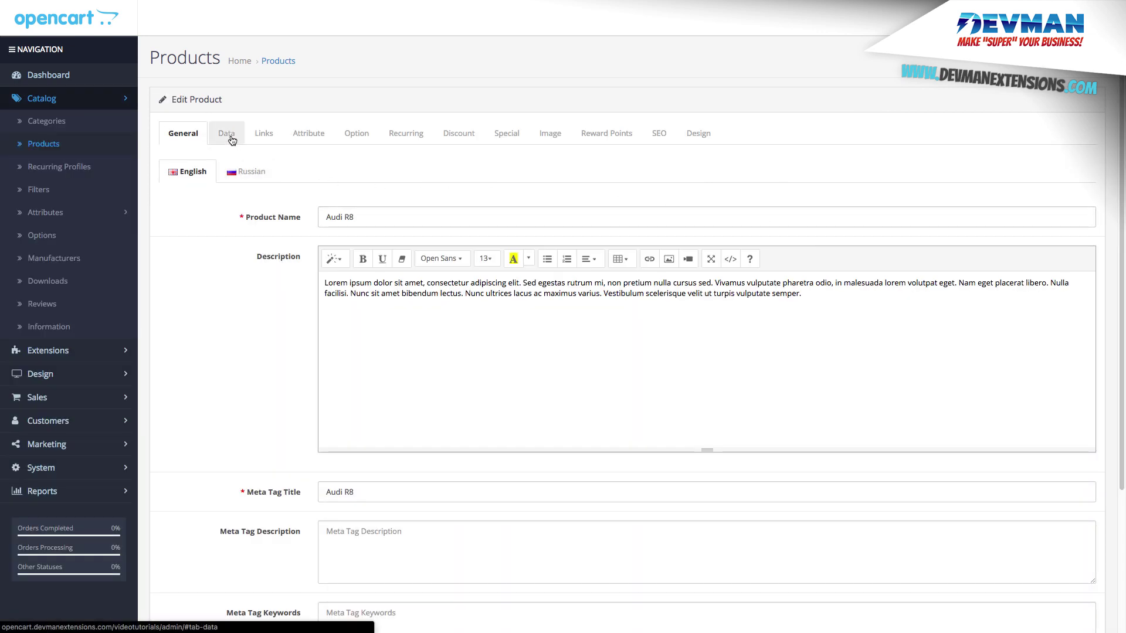
{"action": "left_click", "coordinate": [272, 139]}
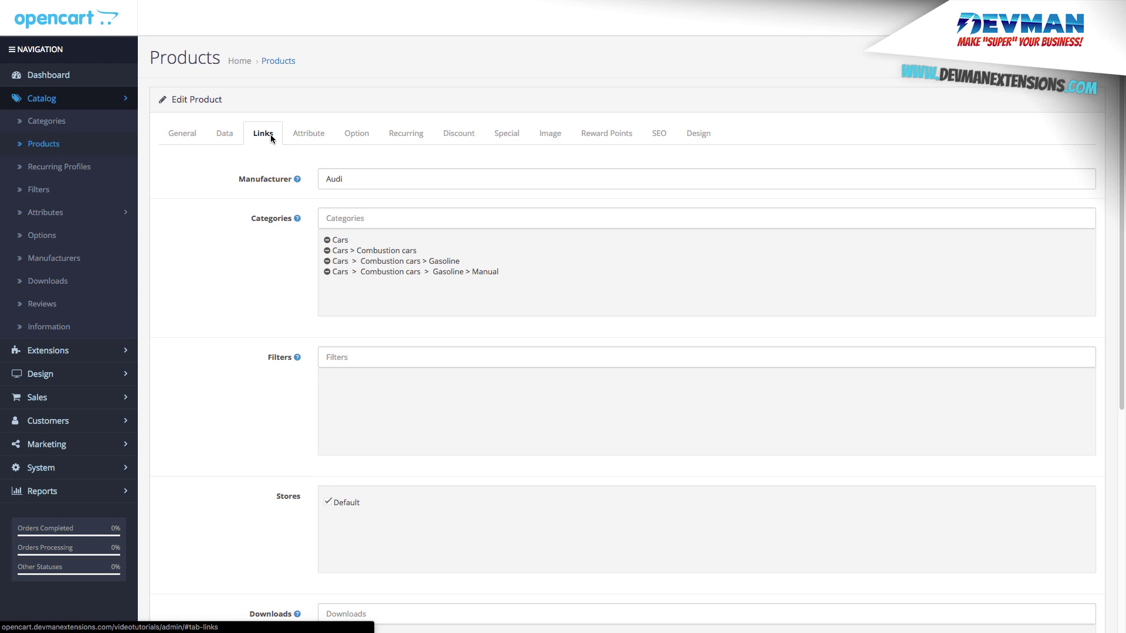
{"action": "left_click", "coordinate": [304, 139]}
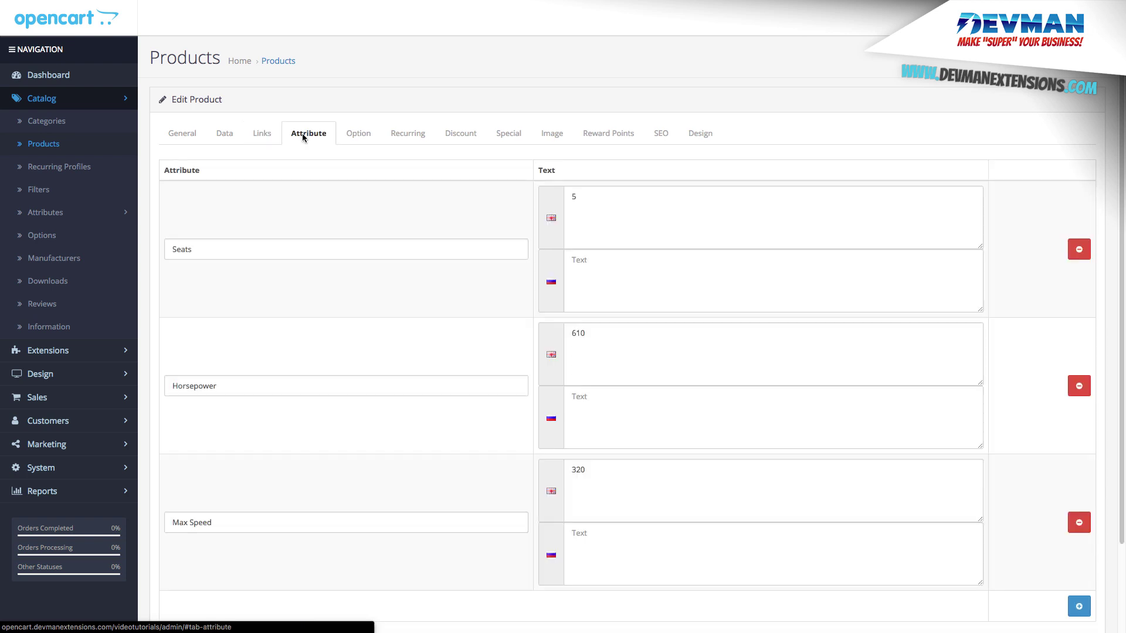
{"action": "left_click", "coordinate": [456, 140]}
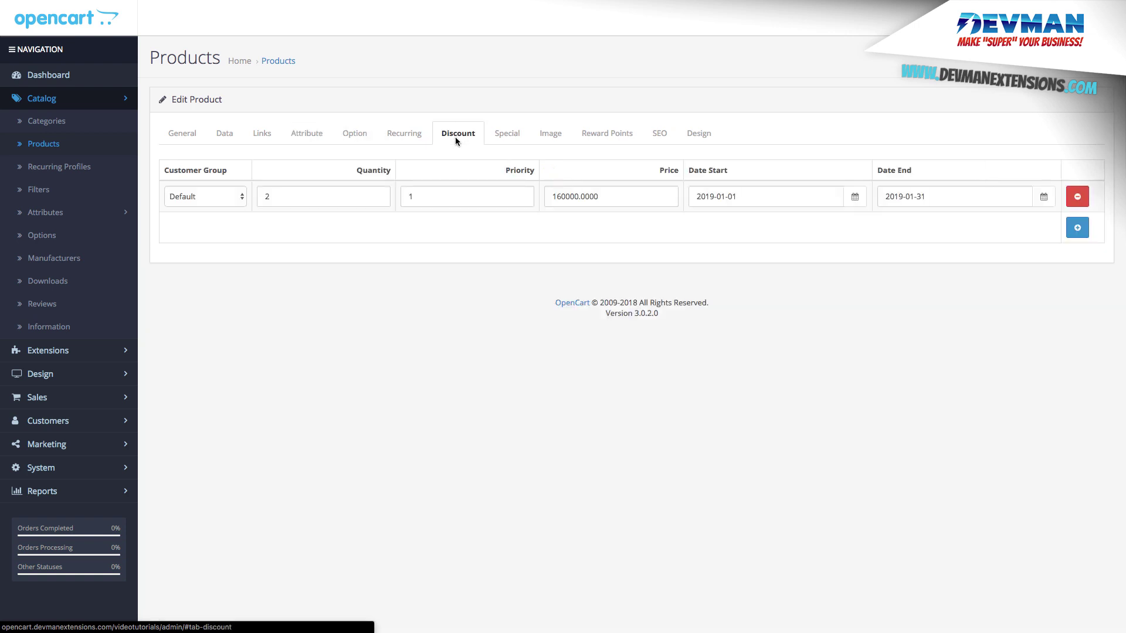
{"action": "left_click", "coordinate": [548, 137]}
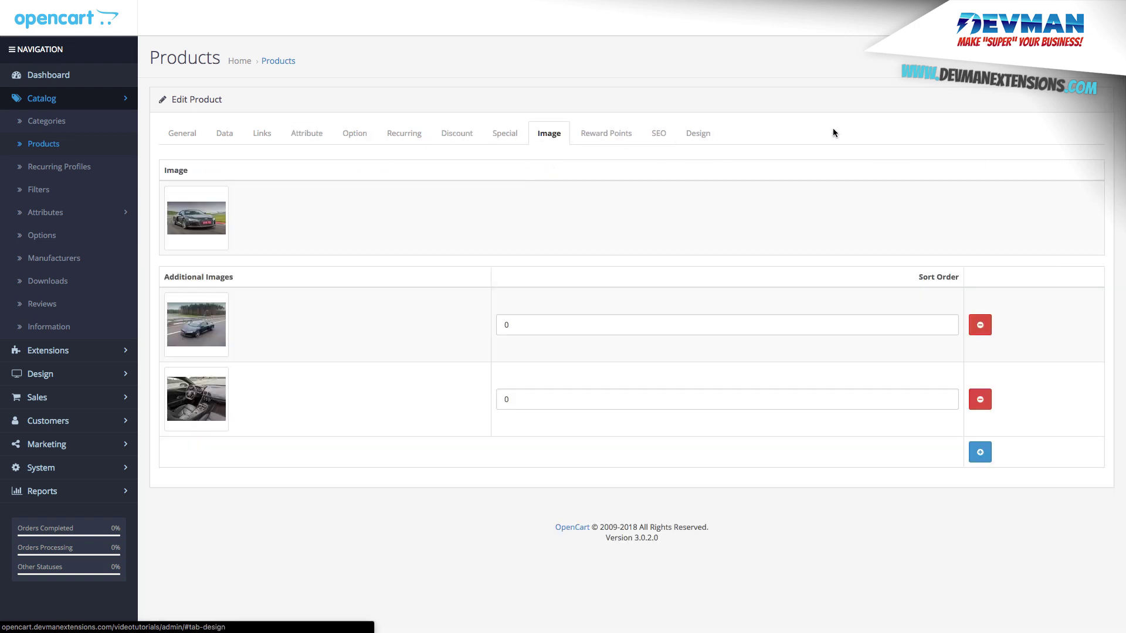
{"action": "left_click", "coordinate": [1100, 60]}
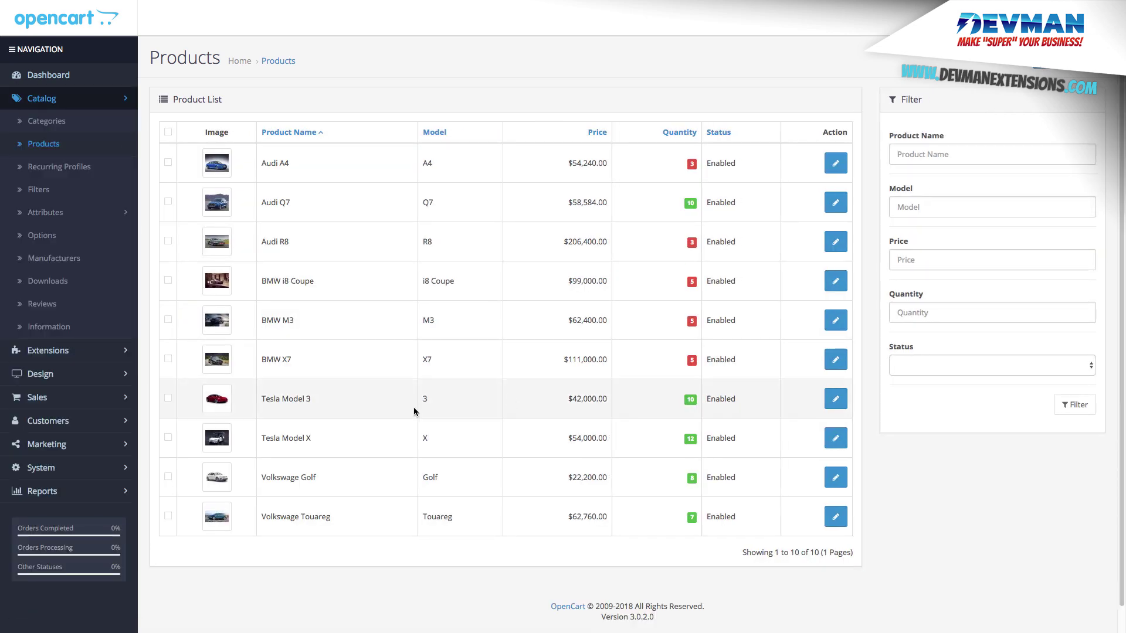
Step: Review the imported Tesla Model X product's data, links, attributes, discounts and images, and return to the product list
{"action": "left_click", "coordinate": [833, 441]}
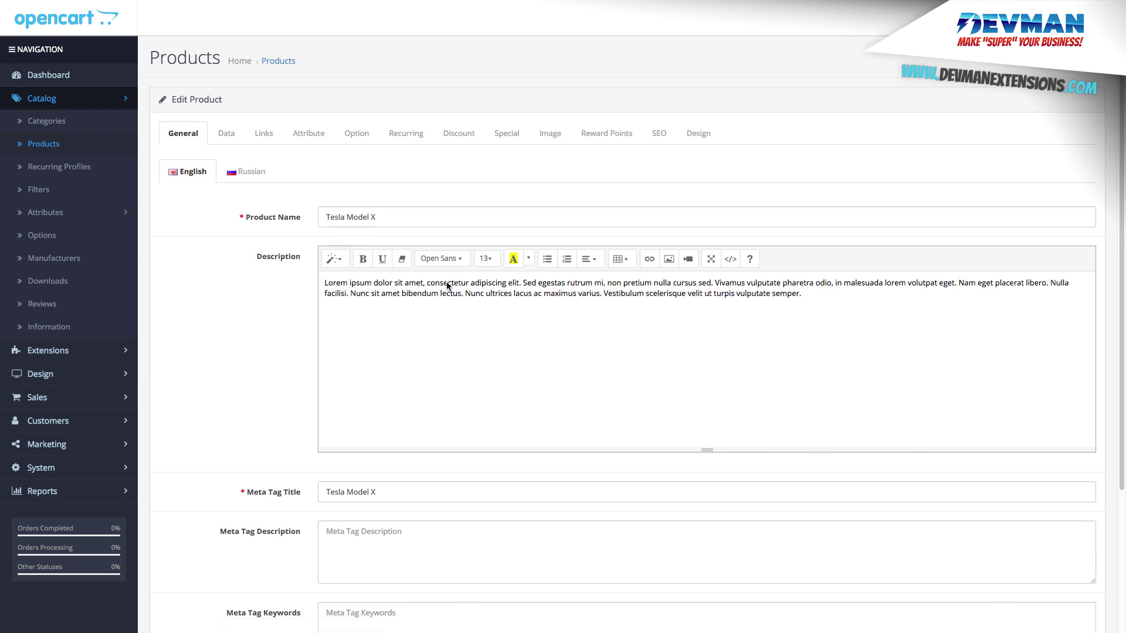
{"action": "left_click", "coordinate": [224, 136]}
{"action": "left_click", "coordinate": [263, 134]}
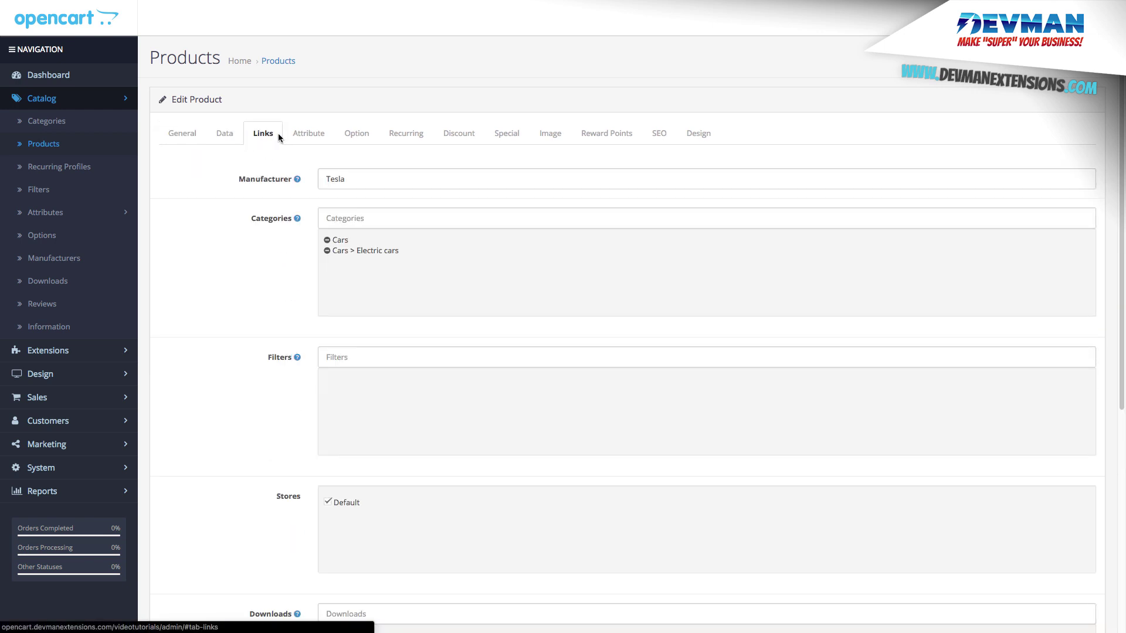
{"action": "left_click", "coordinate": [307, 135]}
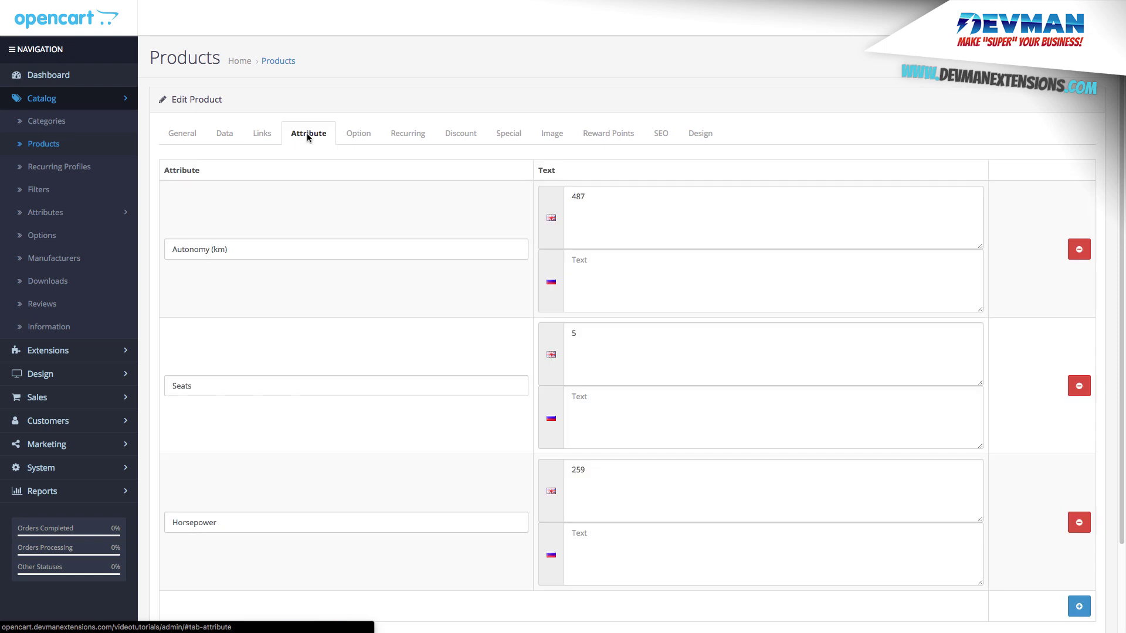
{"action": "left_click", "coordinate": [453, 136]}
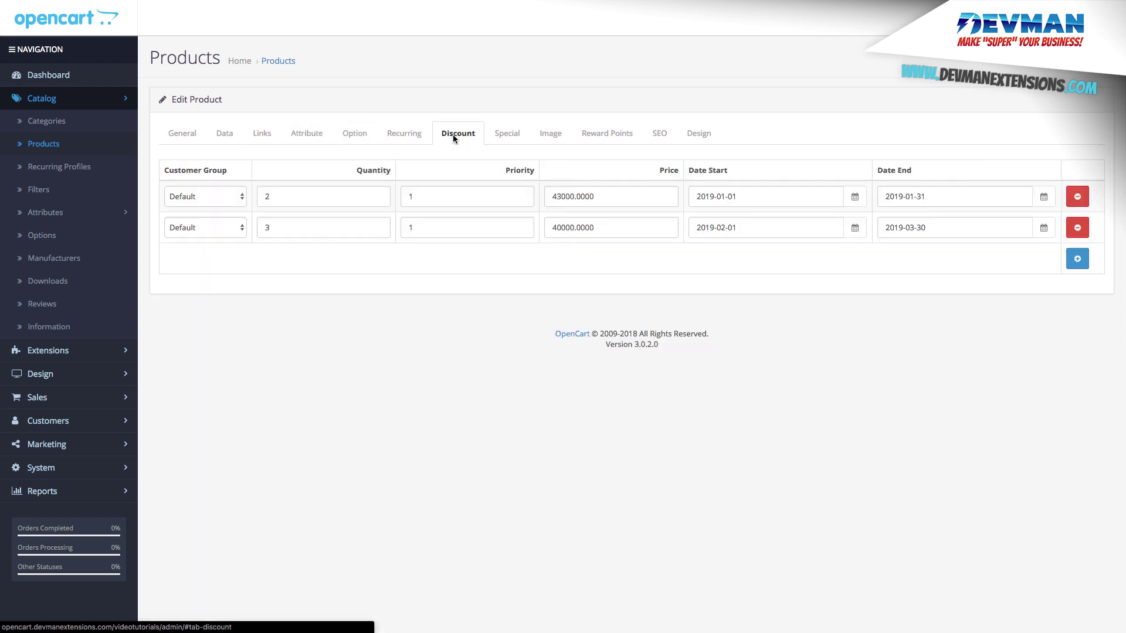
{"action": "left_click", "coordinate": [552, 136]}
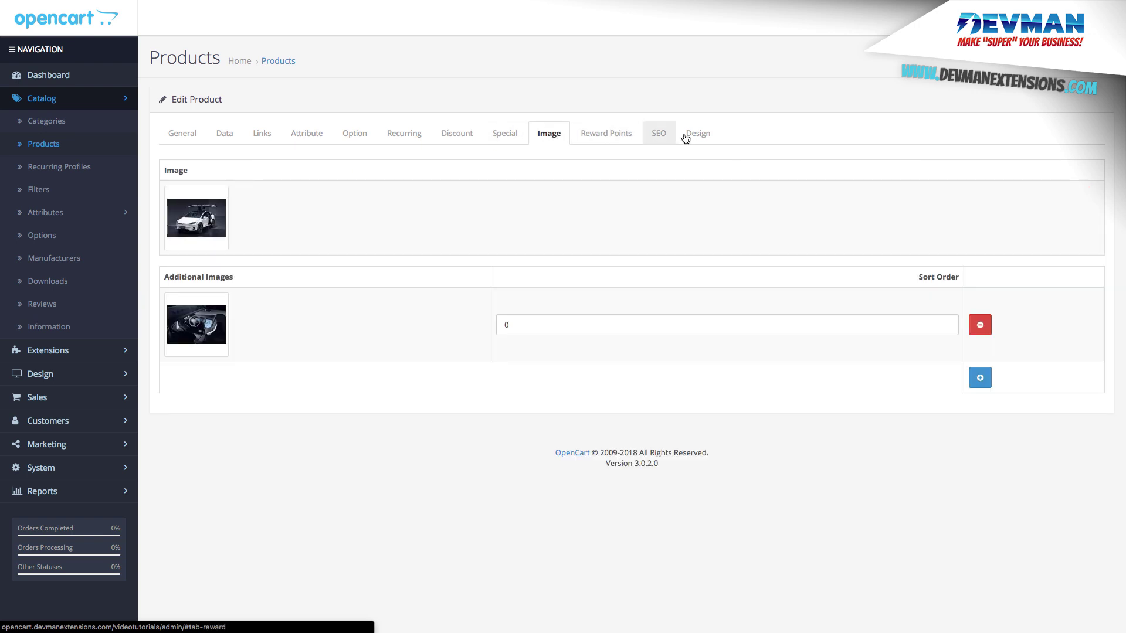
{"action": "left_click", "coordinate": [1101, 59]}
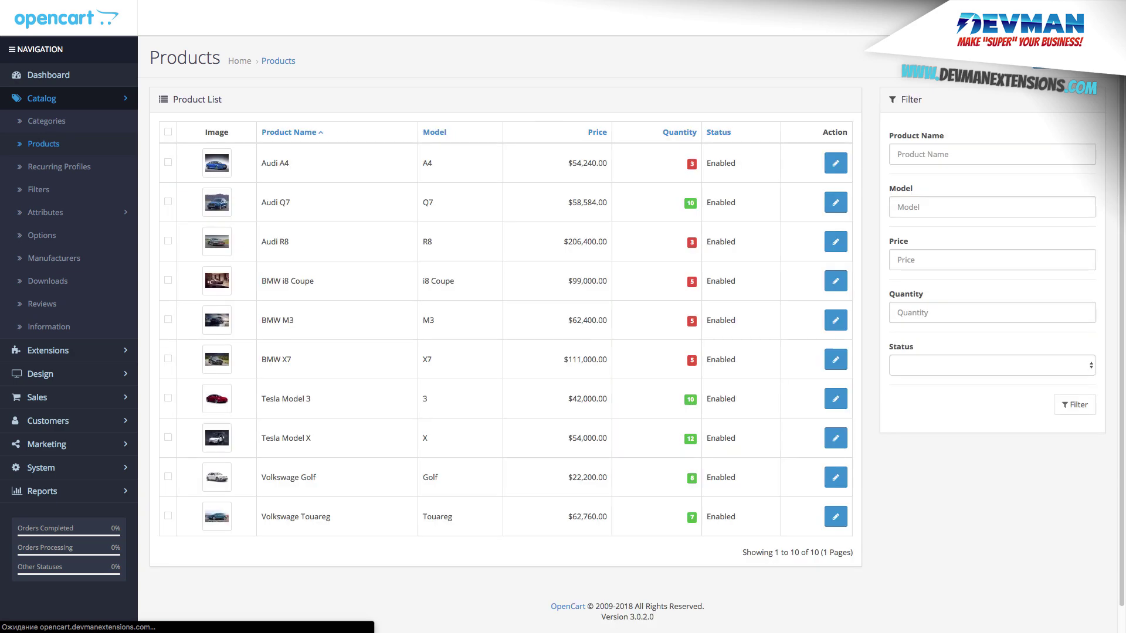